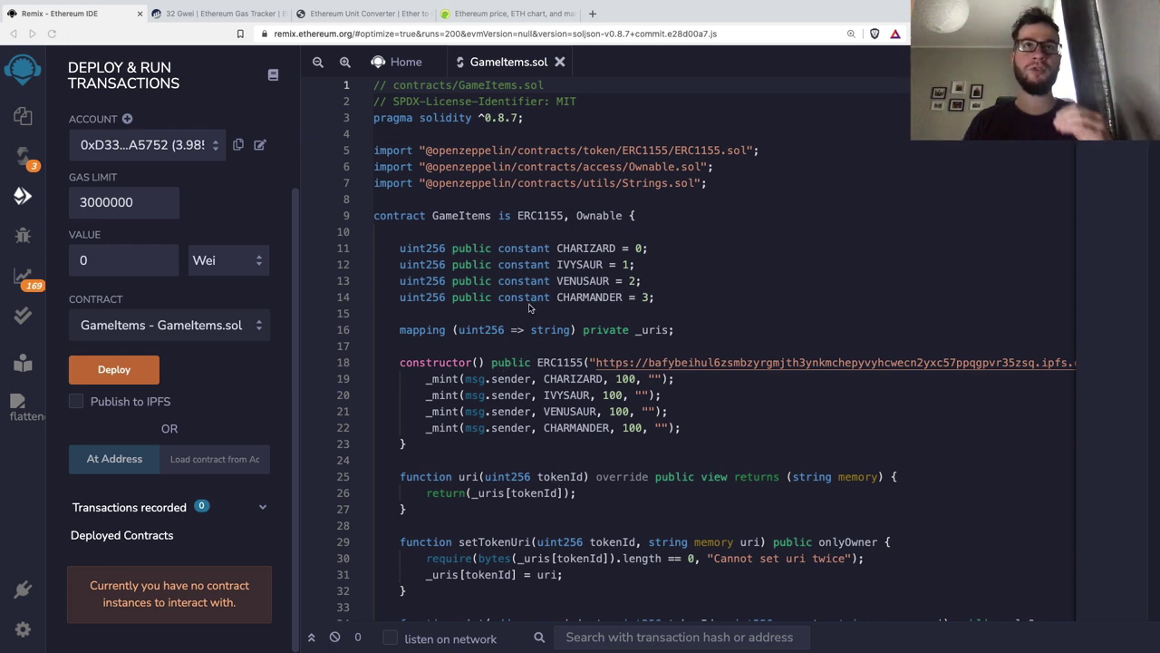
# Deploy GameItems to Rinkeby, approve the MetaMask gas fee, and expand the deployment log
pyautogui.moveTo(401, 250)
pyautogui.mouseDown()
pyautogui.moveTo(546, 264)
pyautogui.moveTo(400, 264)
pyautogui.mouseUp()
pyautogui.scroll(-1, 537, 478)
pyautogui.scroll(-5, 537, 479)
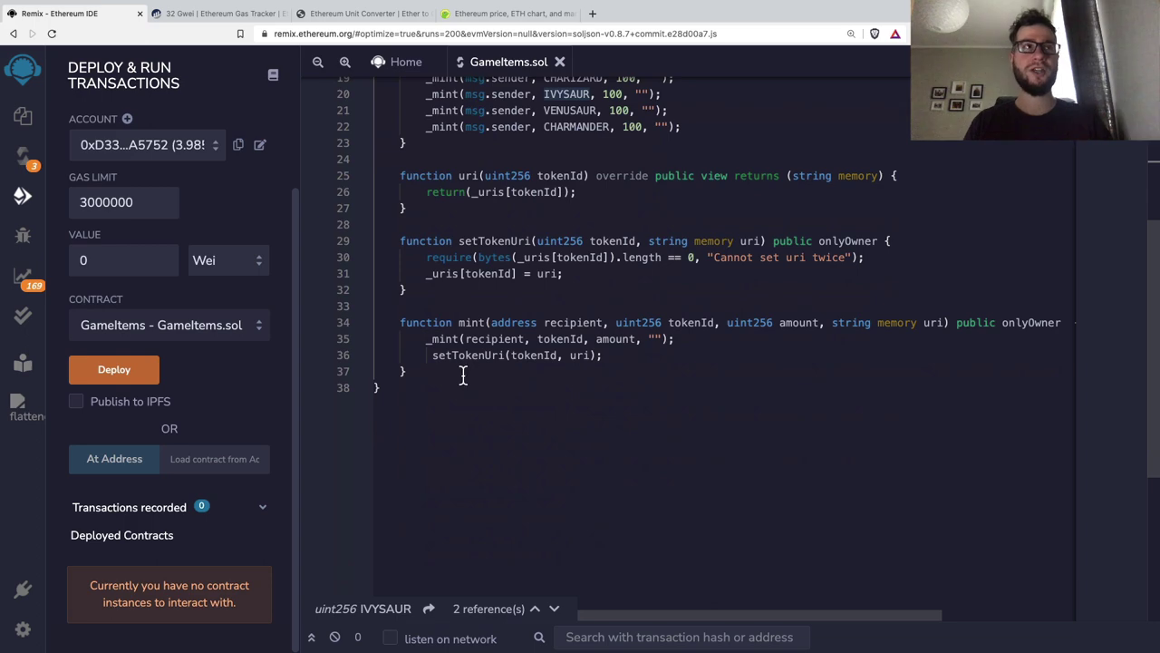
pyautogui.scroll(6, 573, 336)
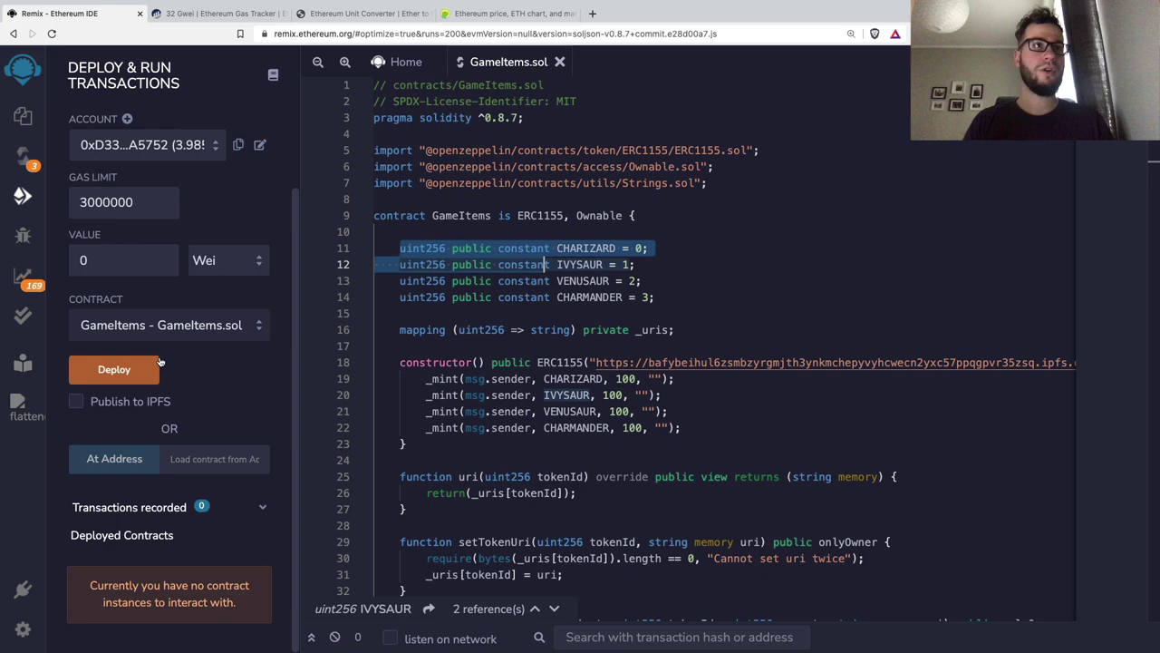
pyautogui.scroll(1, 177, 247)
pyautogui.scroll(1, 177, 246)
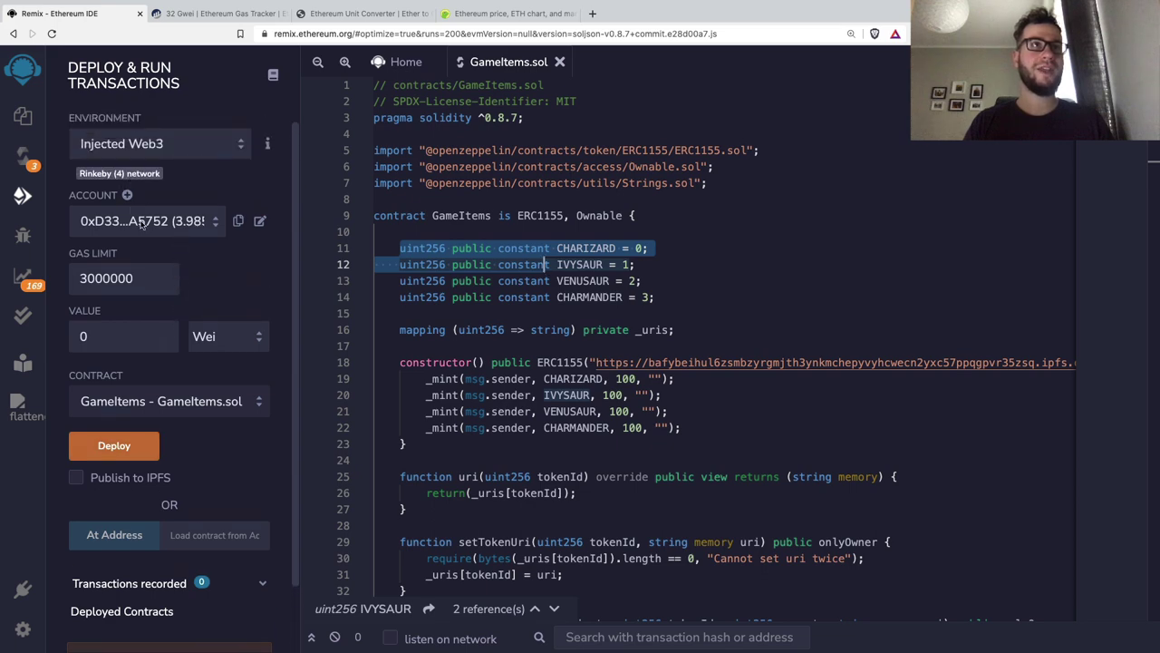
pyautogui.click(130, 447)
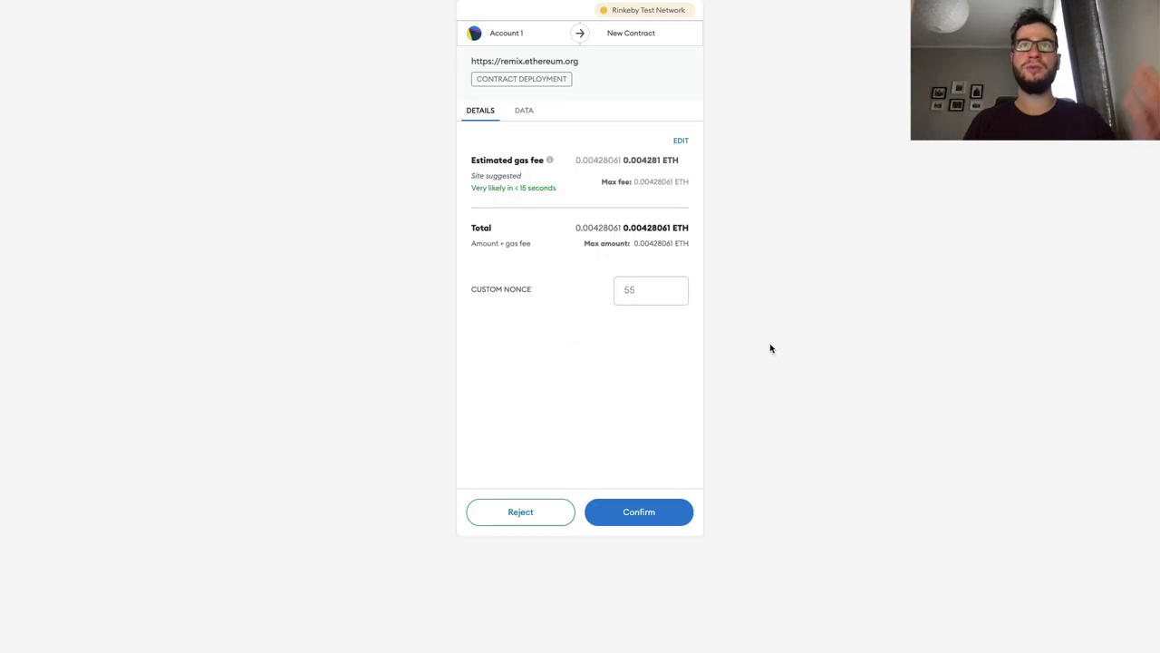
pyautogui.click(639, 513)
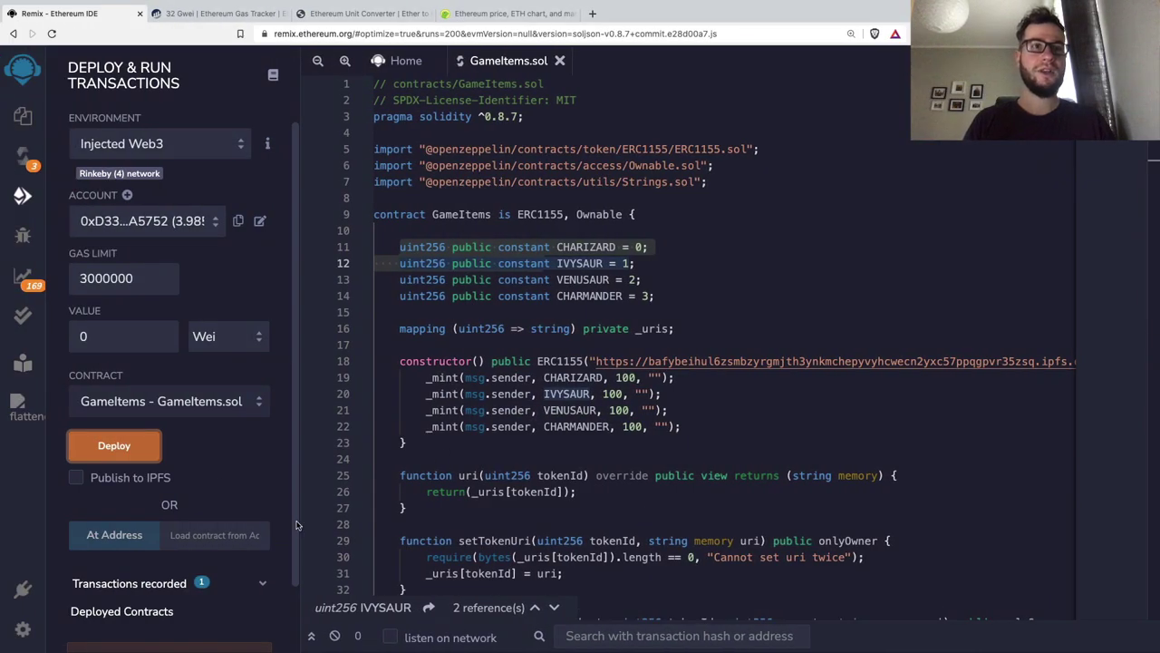
pyautogui.scroll(-1, 295, 565)
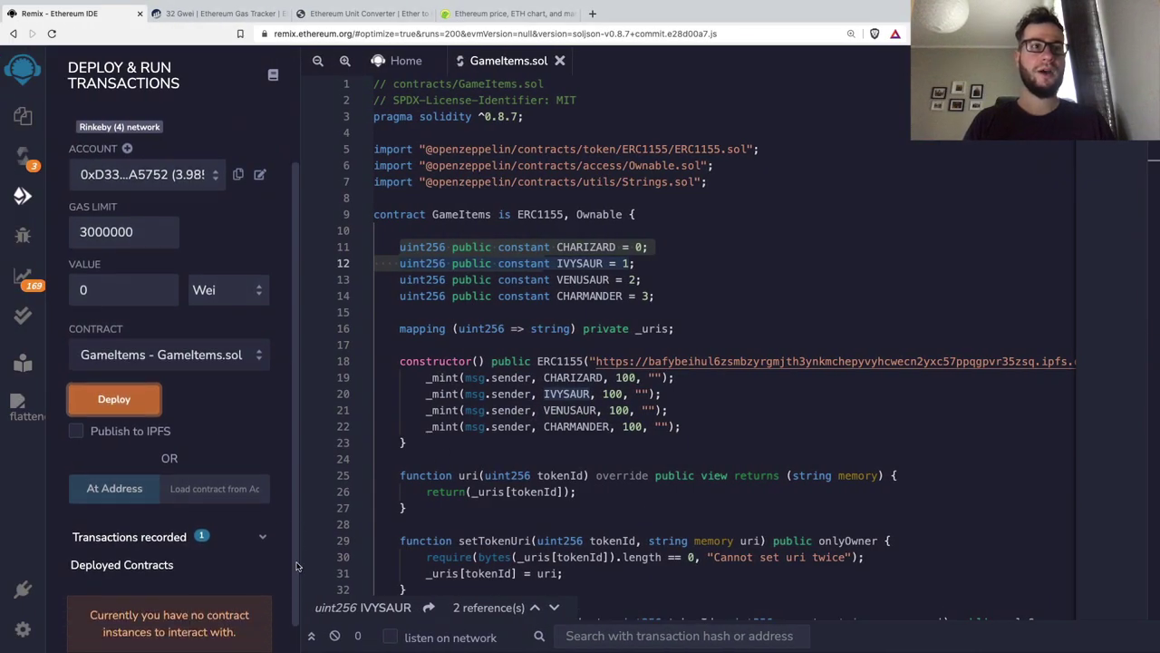
pyautogui.click(313, 637)
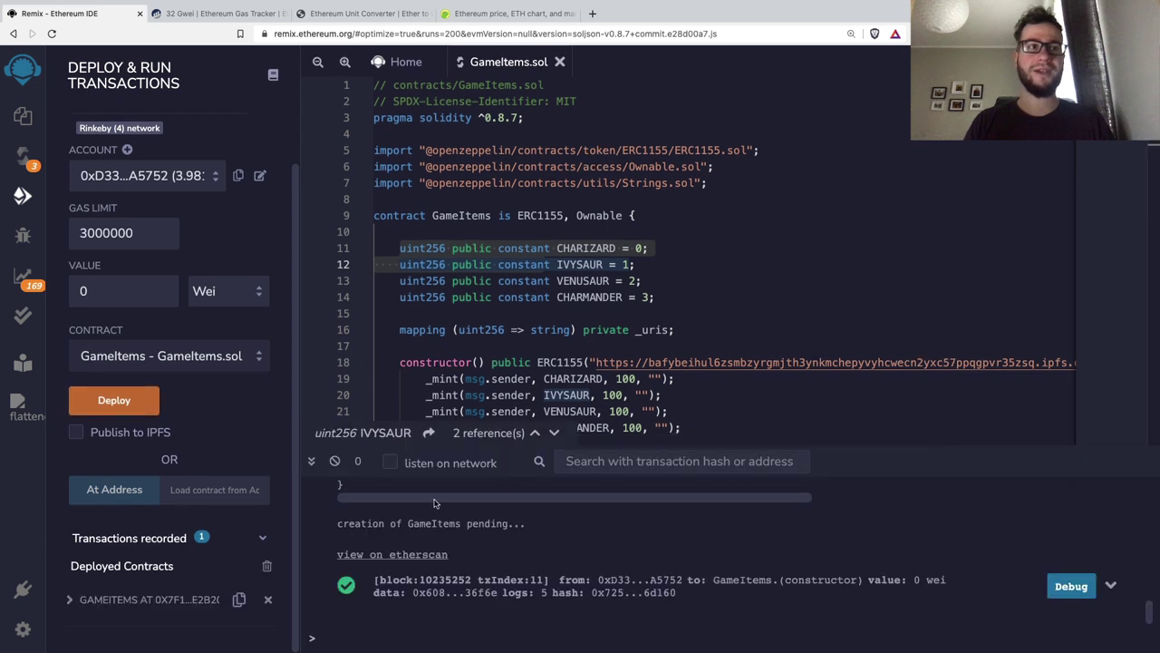
# Open the deployment transaction on Etherscan, select its 1,712,244 gas used, and check gas prices
pyautogui.click(422, 555)
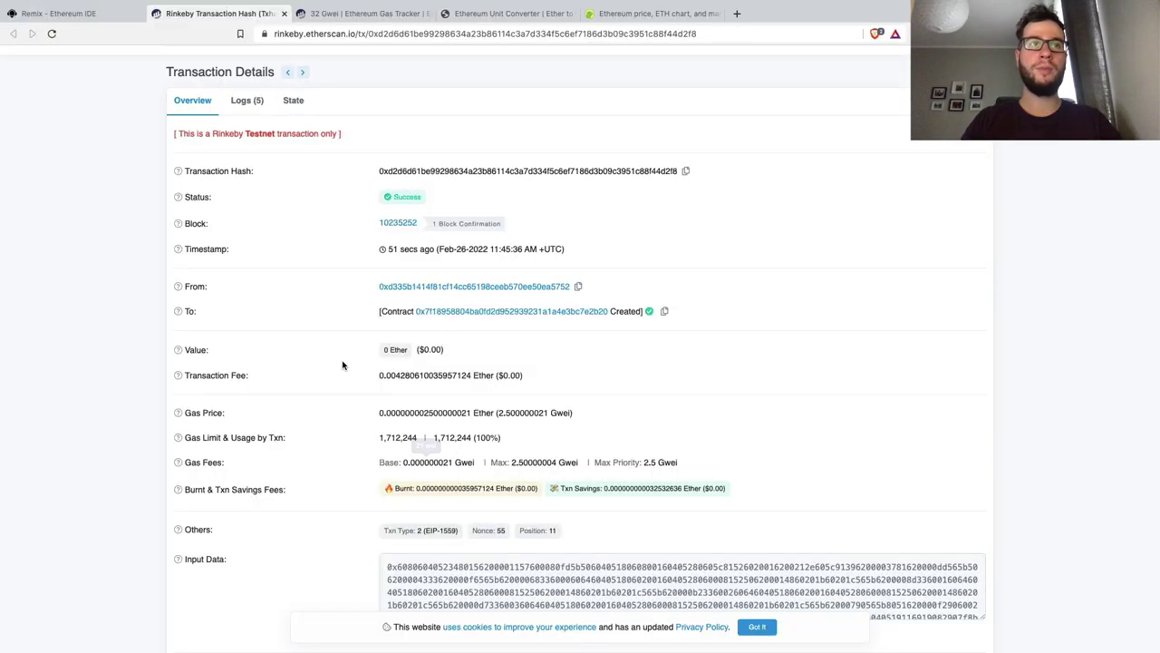
pyautogui.scroll(2, 354, 343)
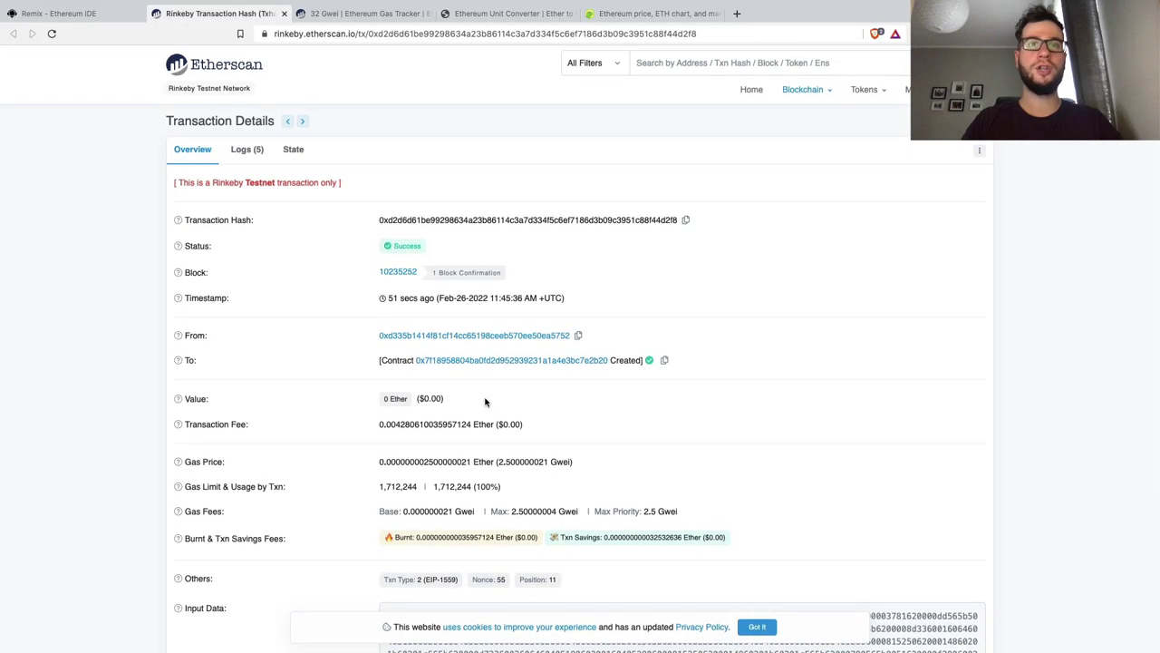
pyautogui.scroll(-1, 423, 509)
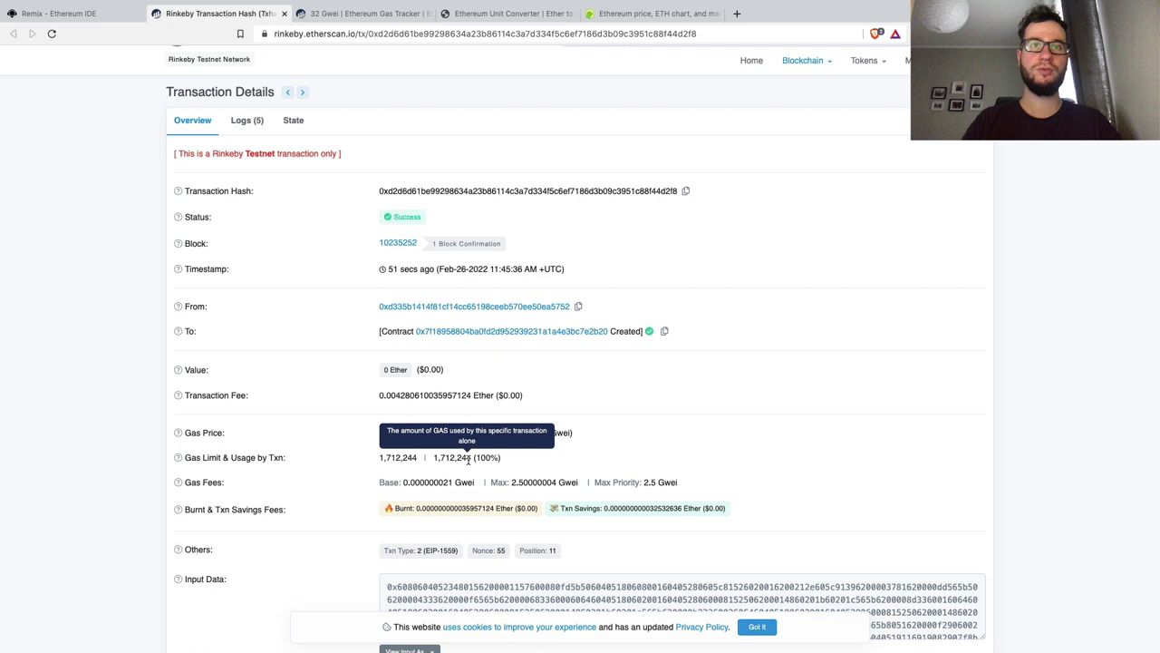
pyautogui.moveTo(473, 458); pyautogui.dragTo(433, 458)
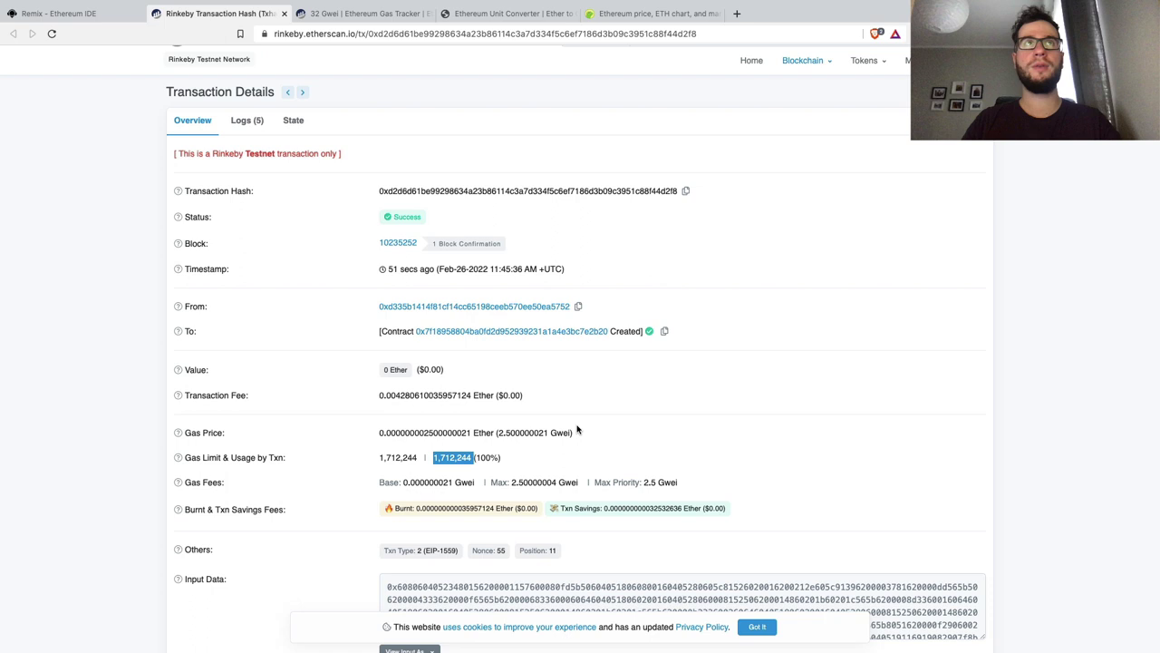
pyautogui.click(358, 14)
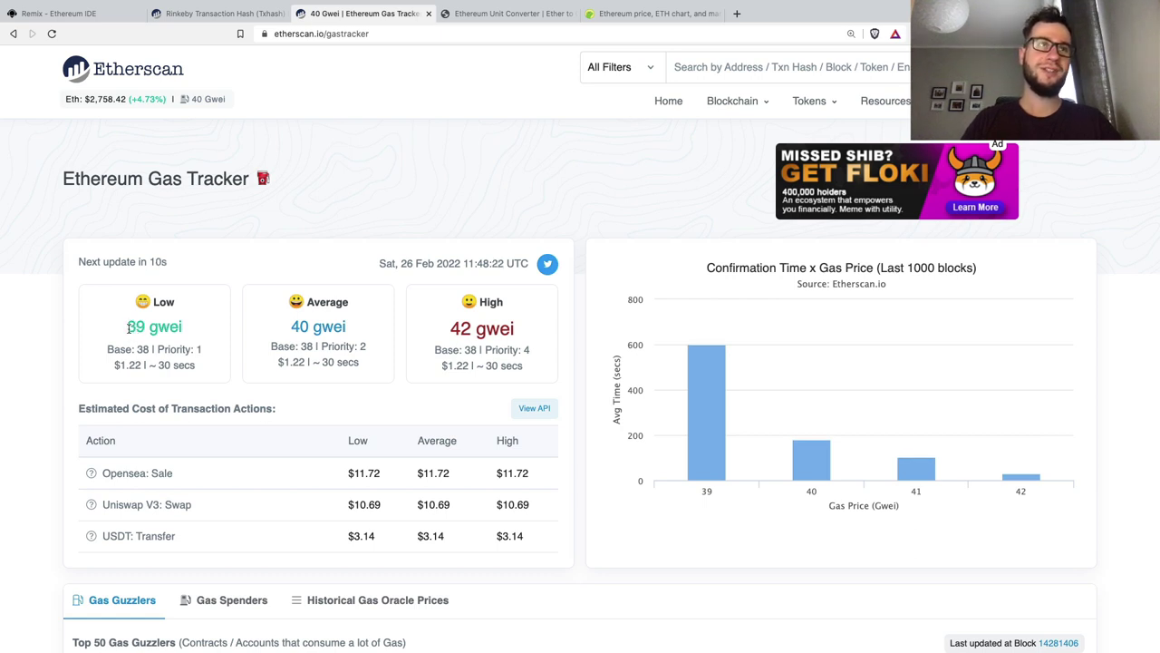
# Mark the 39 gwei low gas price and return to the Rinkeby transaction details
pyautogui.moveTo(128, 327)
pyautogui.mouseDown()
pyautogui.moveTo(154, 327)
pyautogui.moveTo(144, 327)
pyautogui.mouseUp()
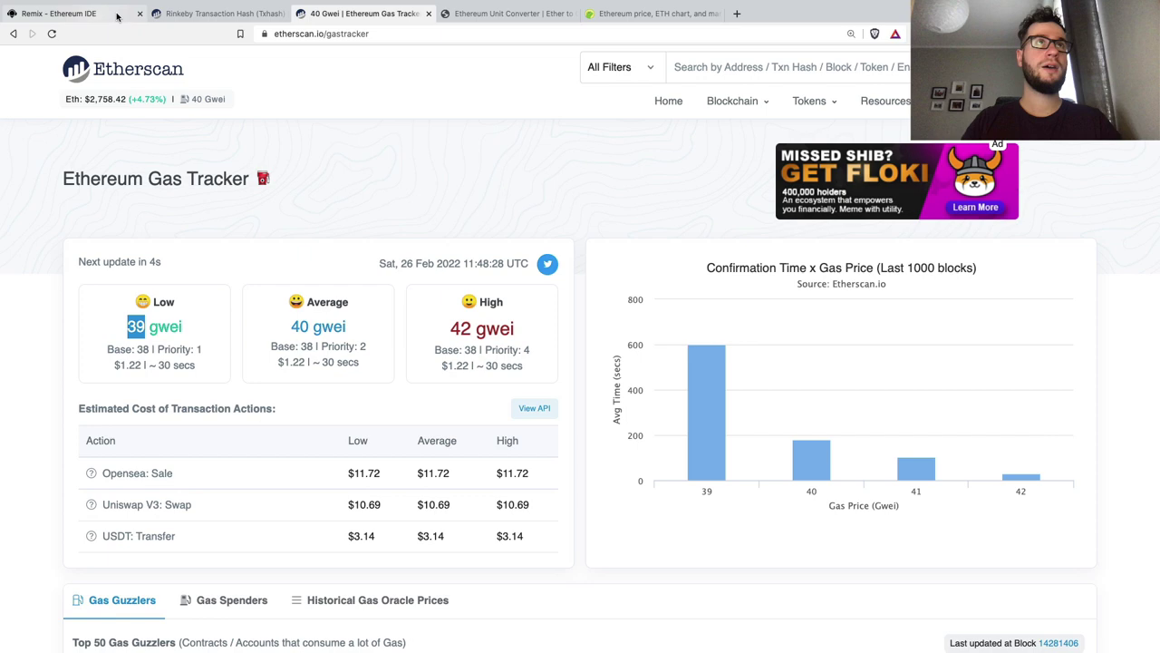
pyautogui.click(214, 15)
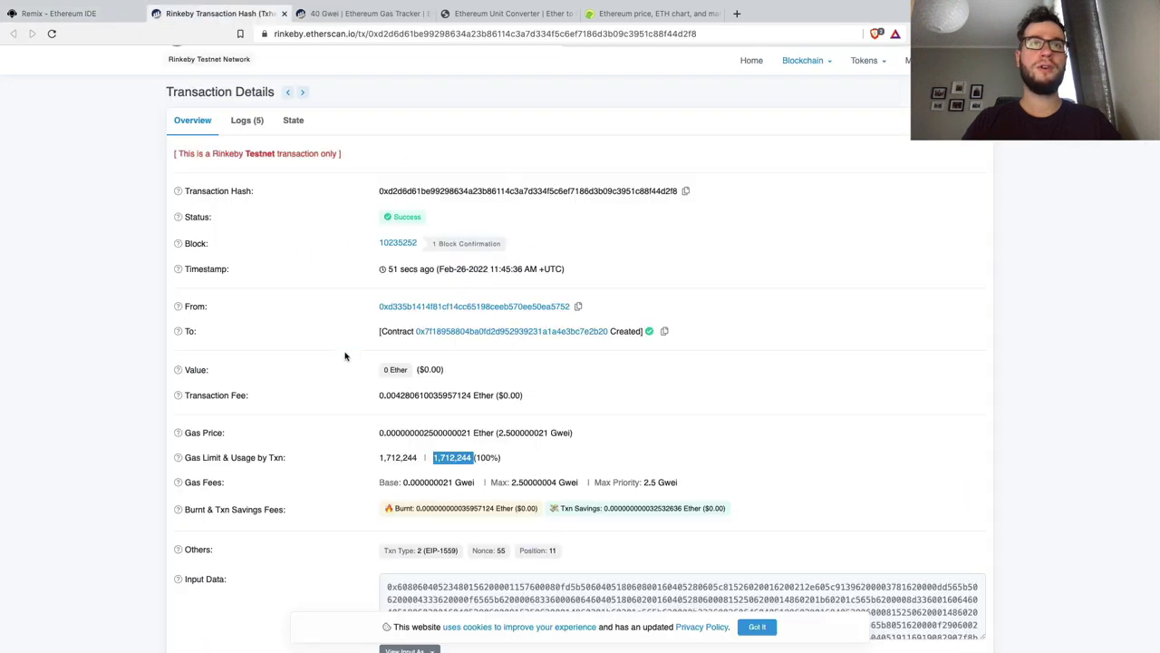
pyautogui.moveTo(464, 458)
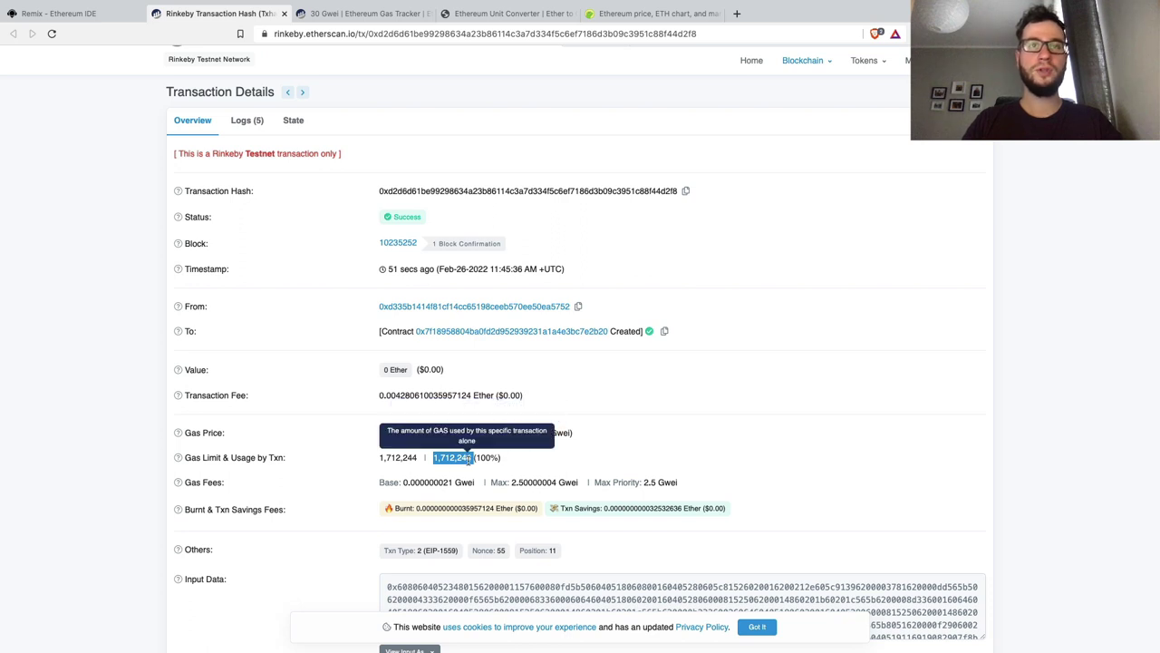
# Compute 1712244*30 in Spotlight and select the 51 367 320 result
pyautogui.press('super+space')
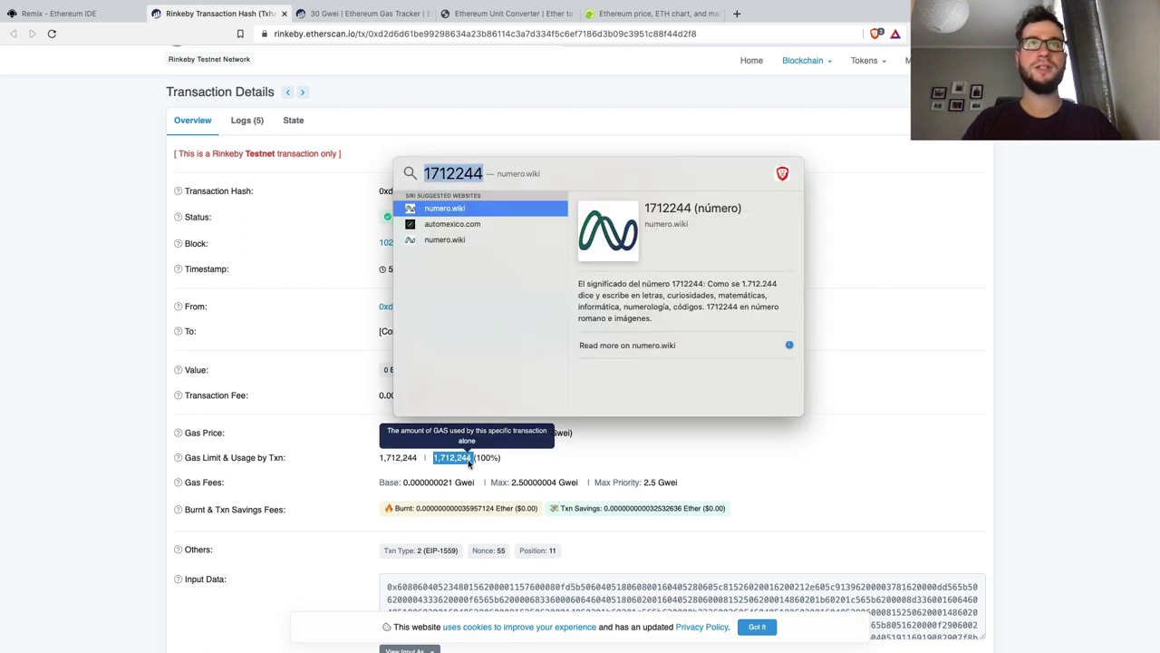
pyautogui.click(493, 182)
pyautogui.write('*')
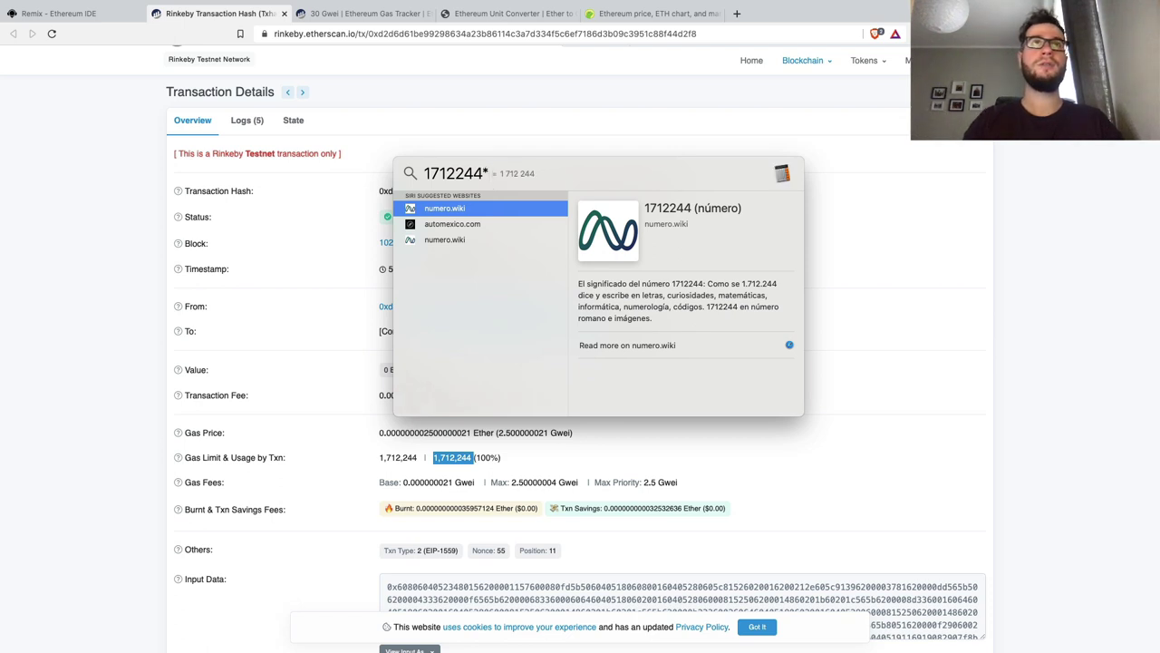
pyautogui.write('30')
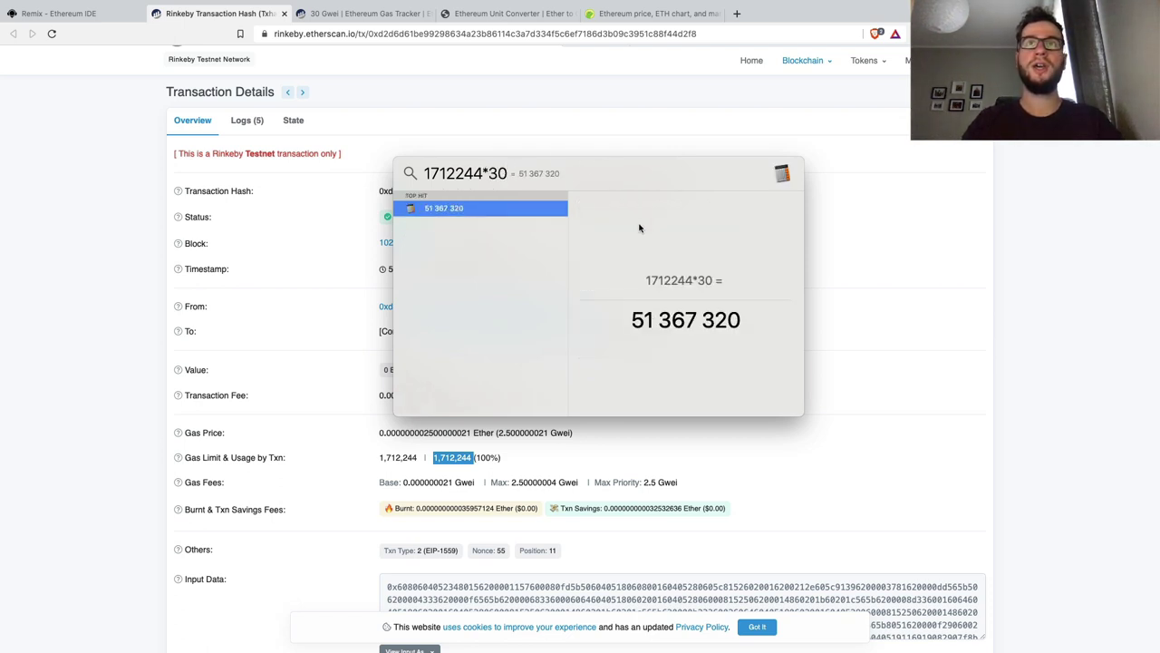
pyautogui.moveTo(629, 320); pyautogui.dragTo(753, 320)
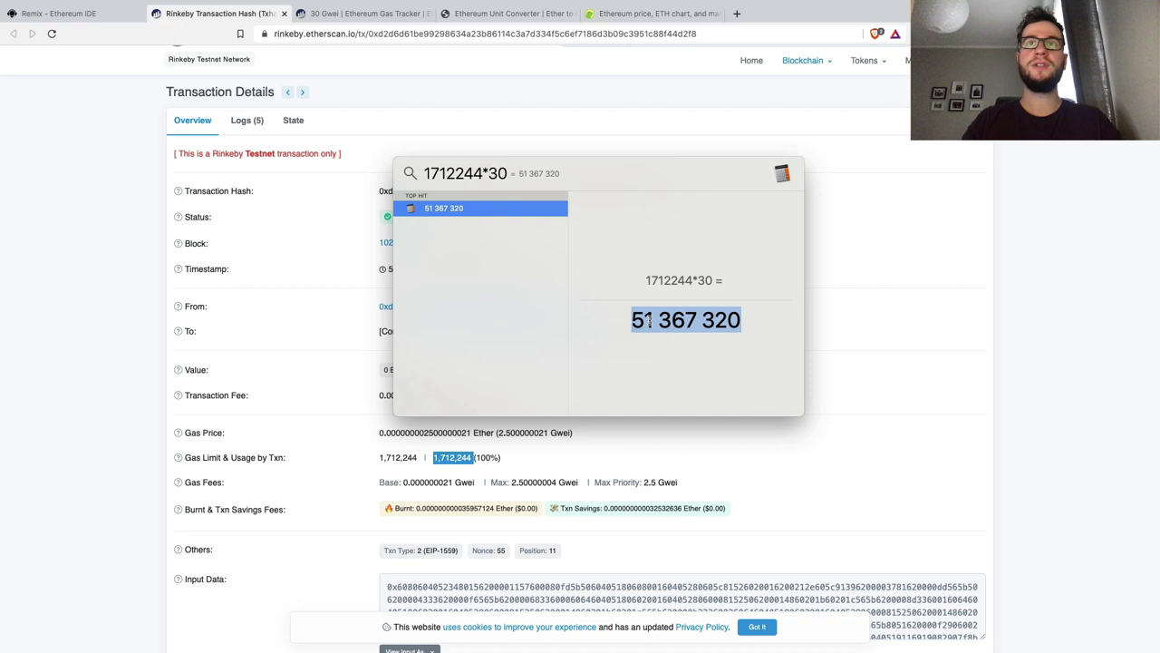
pyautogui.click(481, 17)
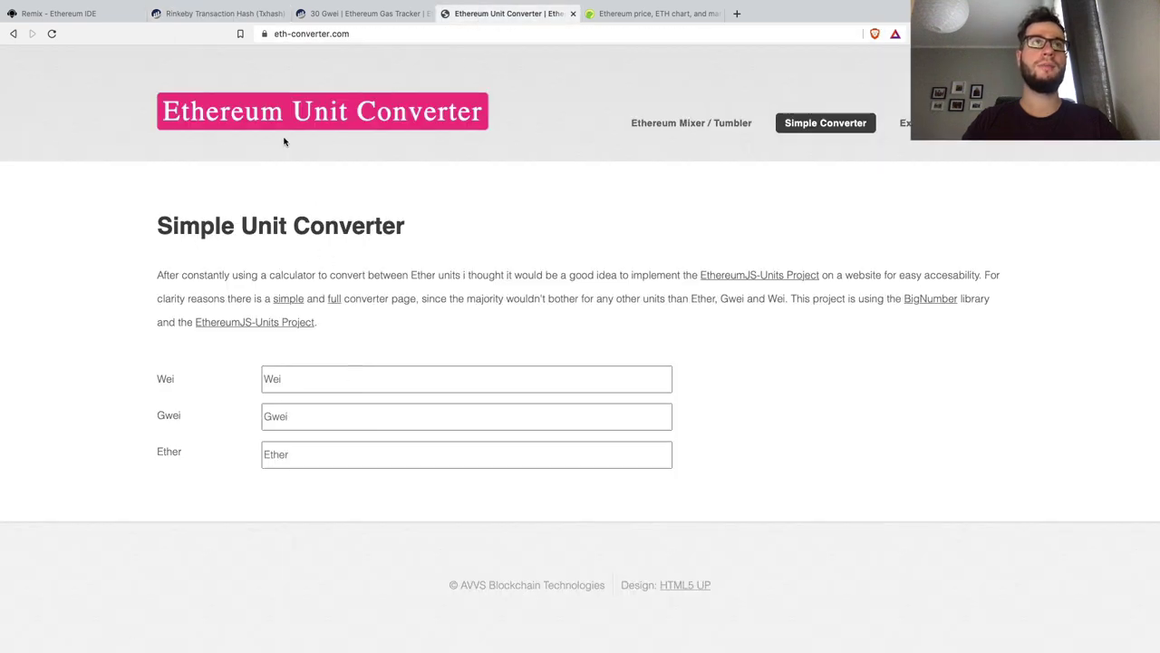
# Paste 51367320 into the Gwei field and copy the resulting 0,05136732 ether
pyautogui.click(322, 420)
pyautogui.write('51367320')
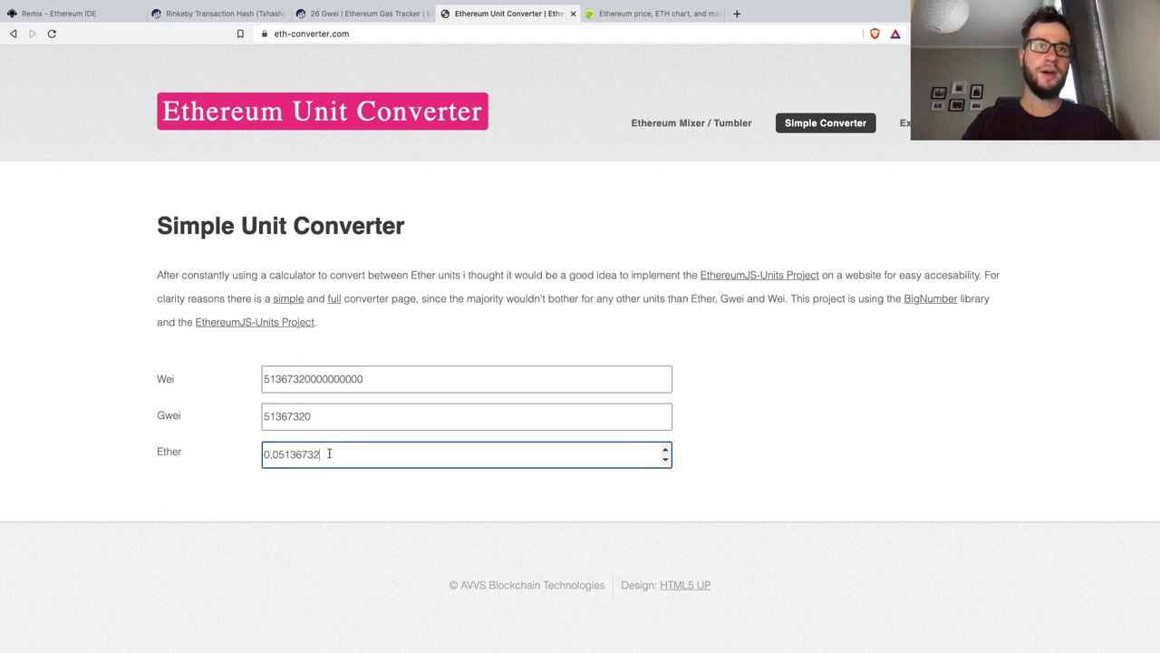
pyautogui.moveTo(329, 453); pyautogui.dragTo(245, 454)
pyautogui.press('super+c')
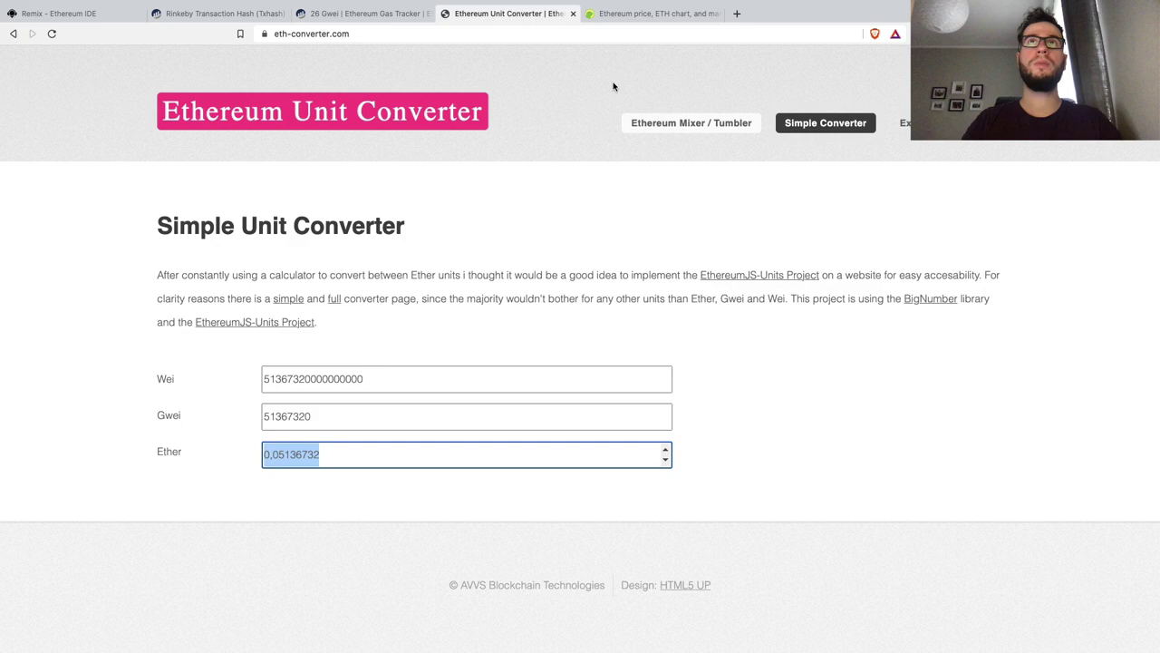
pyautogui.click(651, 14)
# Convert 0,05136732 ETH in CoinGecko's converter to about 141,80 USD
pyautogui.scroll(-6, 466, 383)
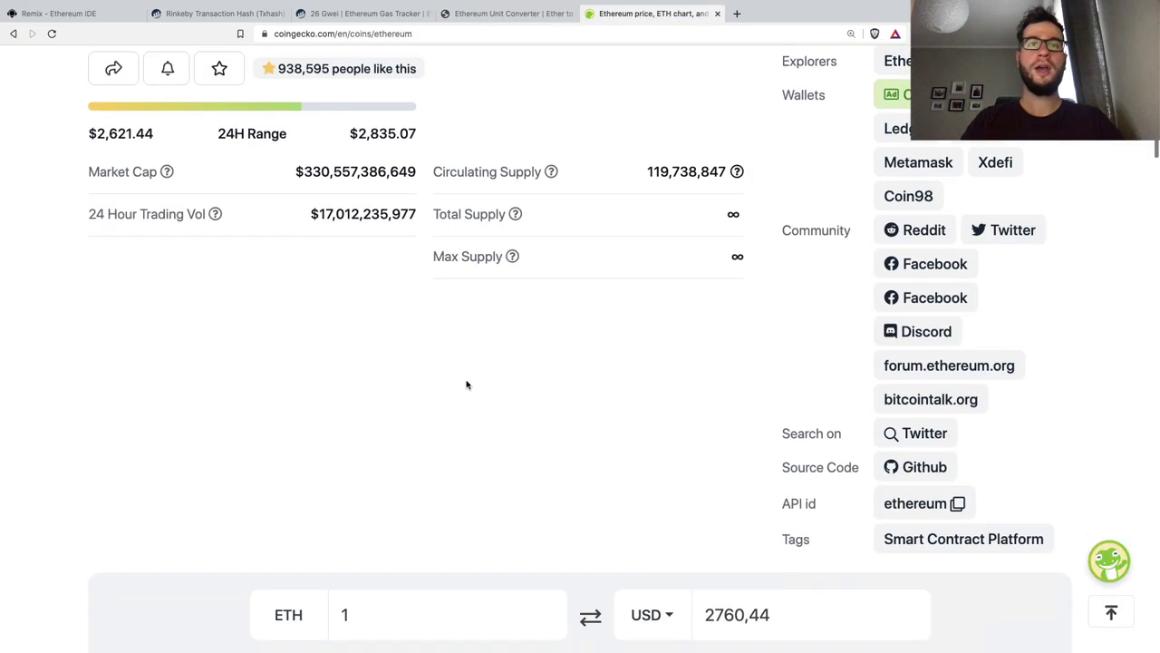
pyautogui.click(442, 381)
pyautogui.press('super+a')
pyautogui.press('super+v')
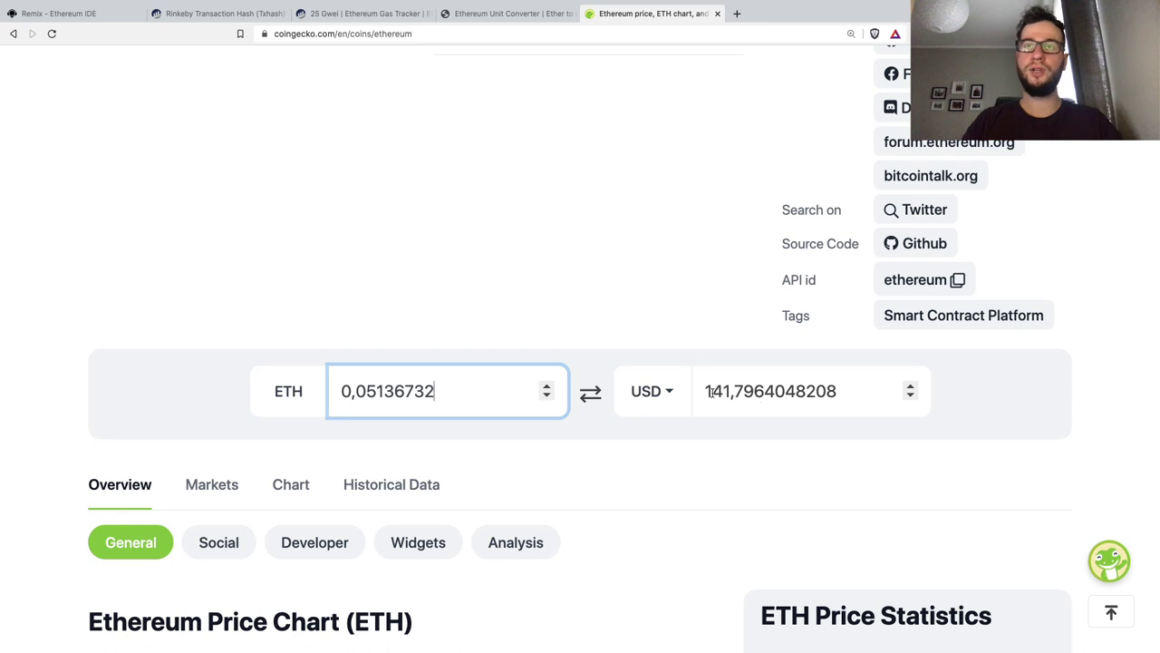
pyautogui.moveTo(705, 390); pyautogui.dragTo(734, 393)
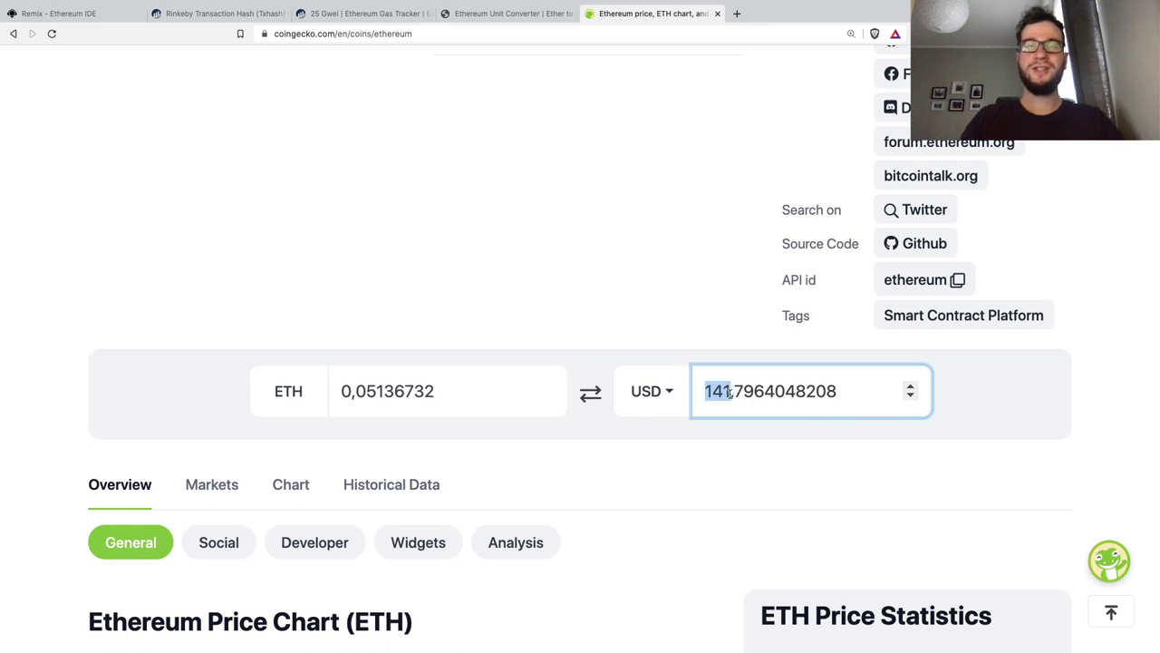
pyautogui.click(86, 16)
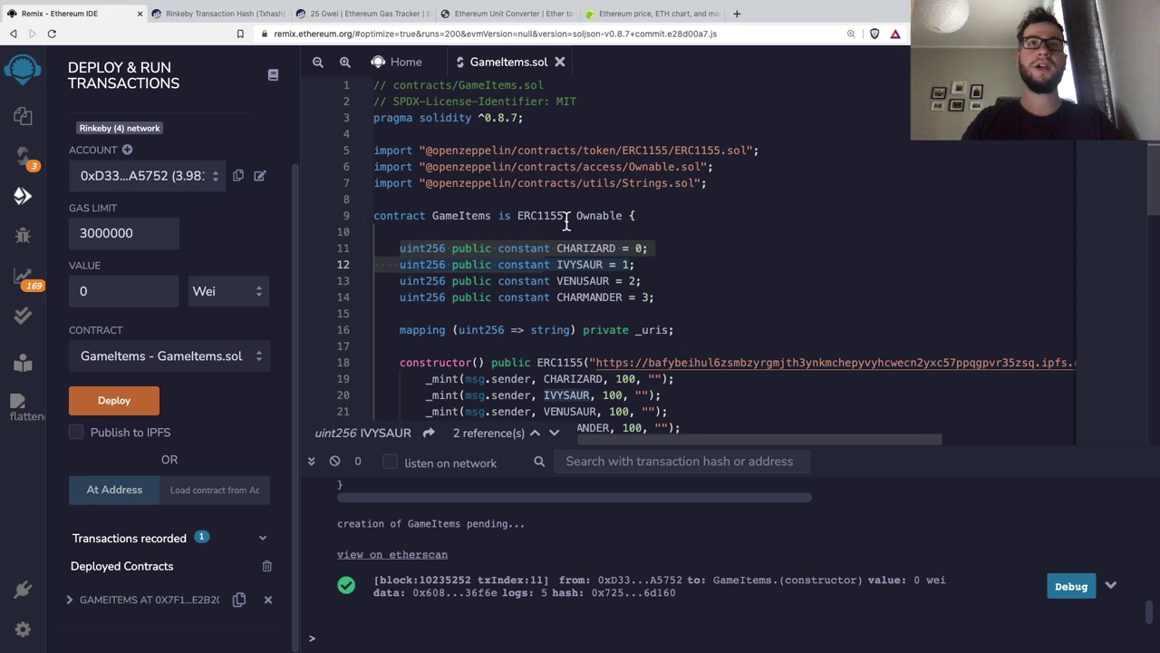
pyautogui.click(632, 15)
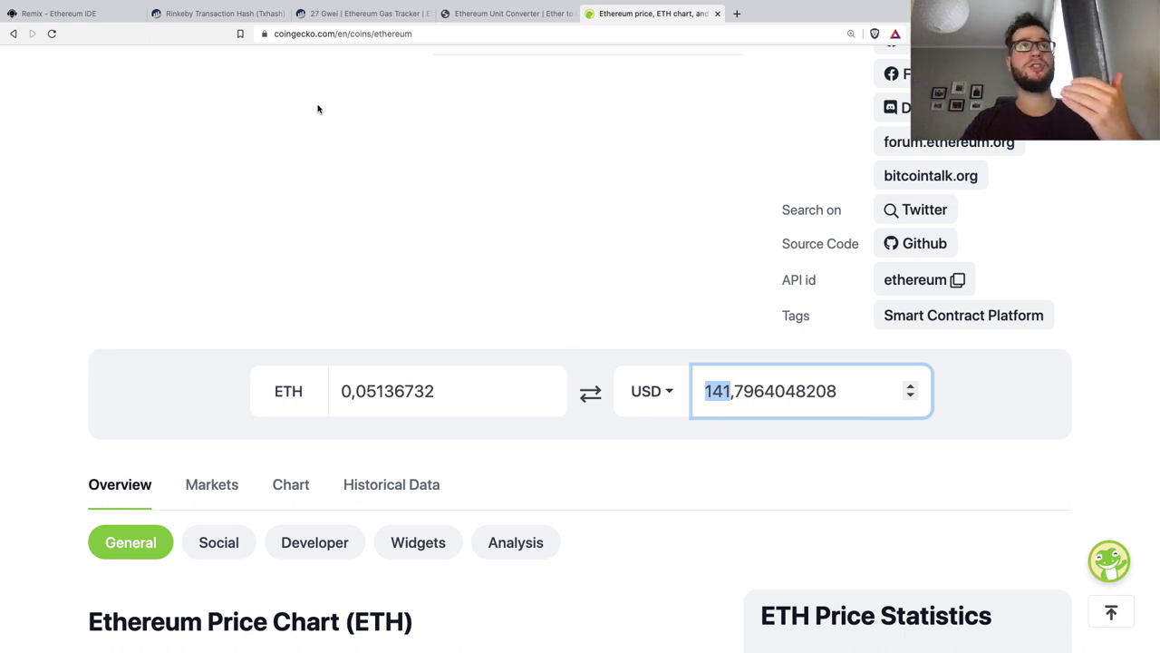
pyautogui.click(354, 15)
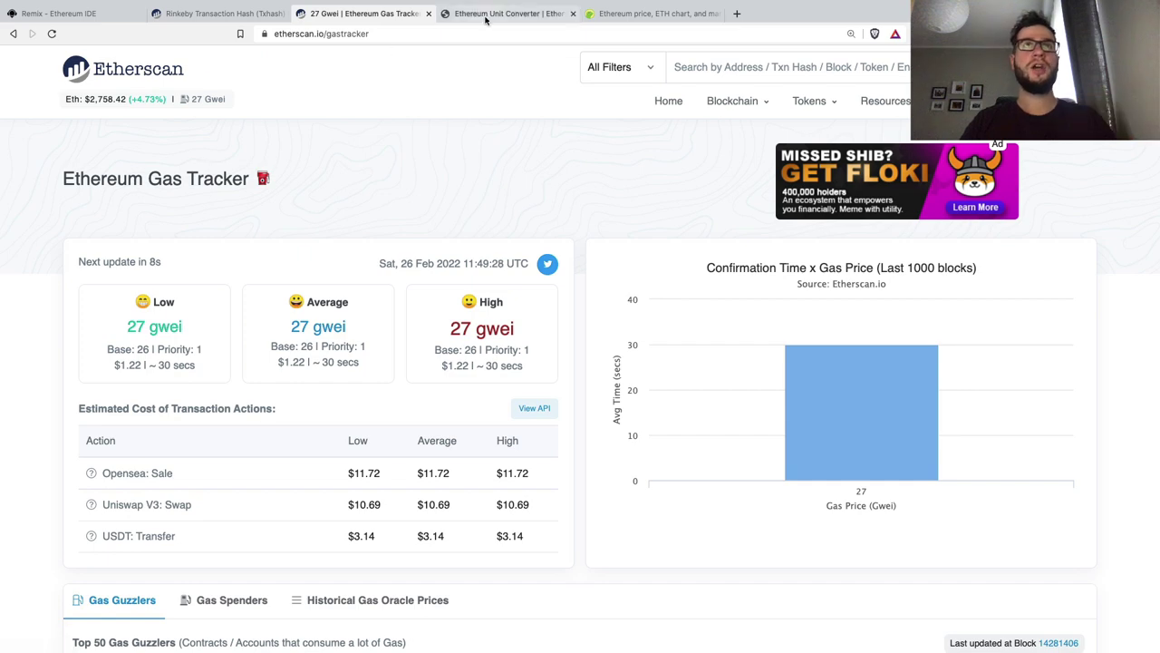
# Reselect the 1,712,244 gas used figure and review the gas tracker, unit converter and price tabs
pyautogui.click(227, 14)
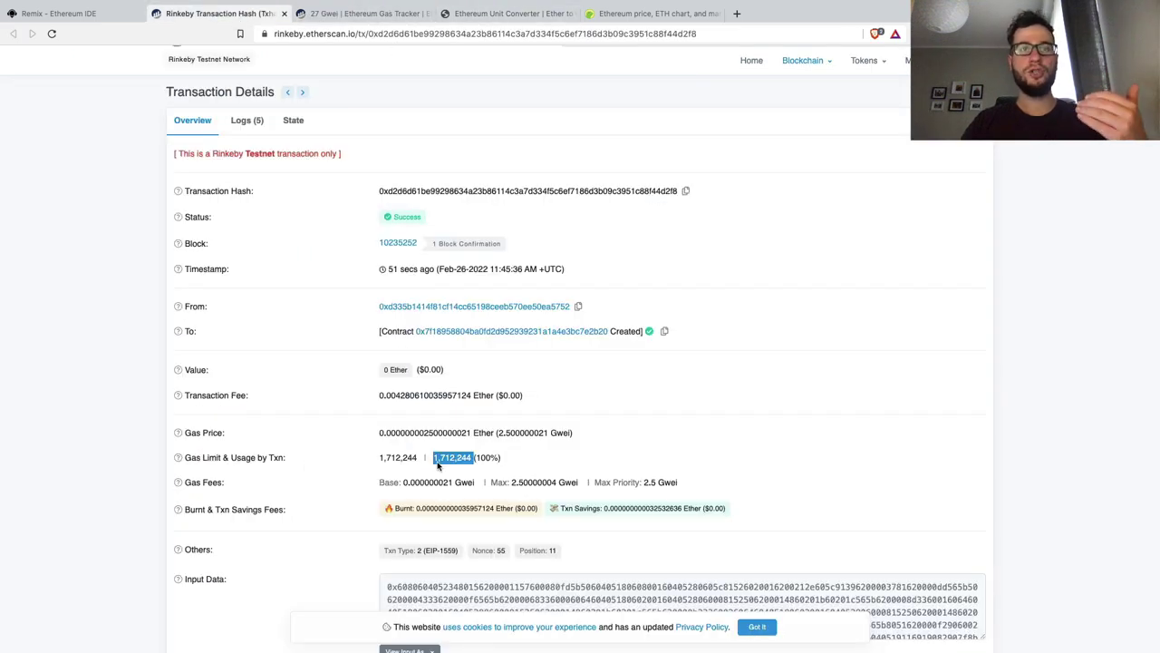
pyautogui.moveTo(441, 471)
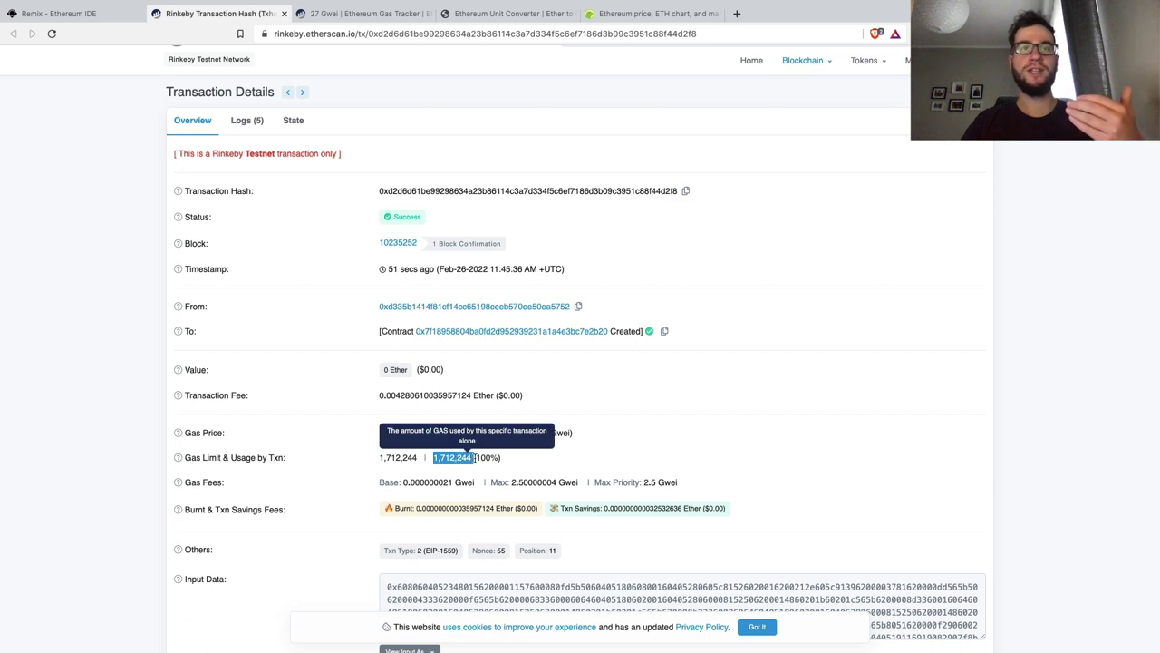
pyautogui.click(471, 458)
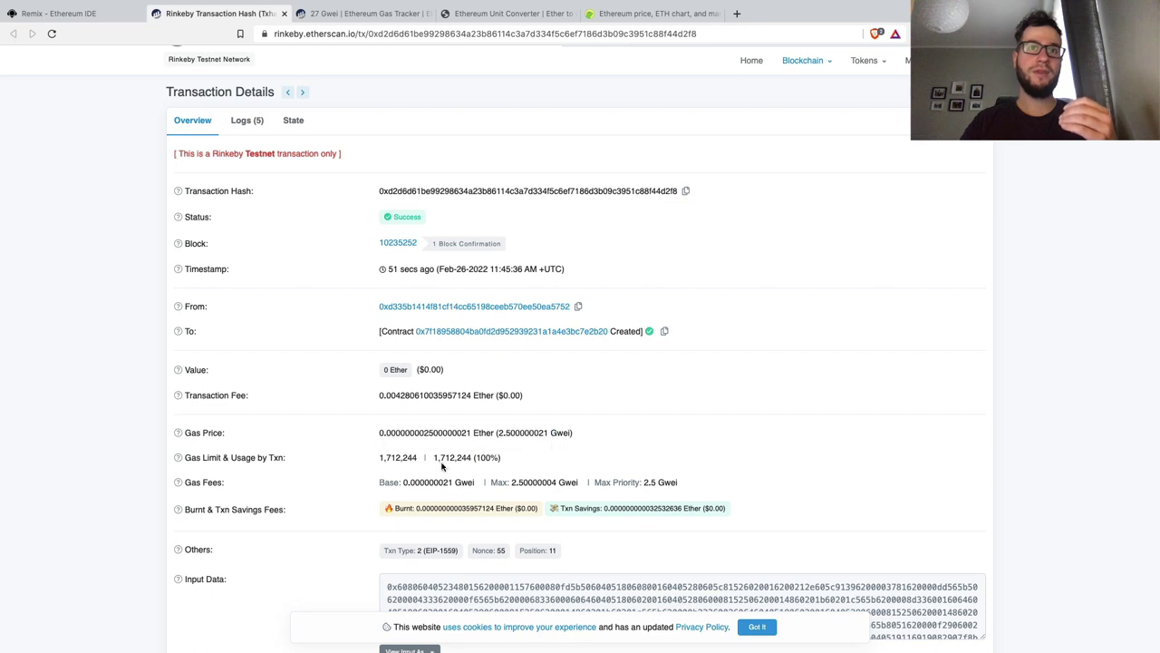
pyautogui.moveTo(433, 457); pyautogui.dragTo(475, 458)
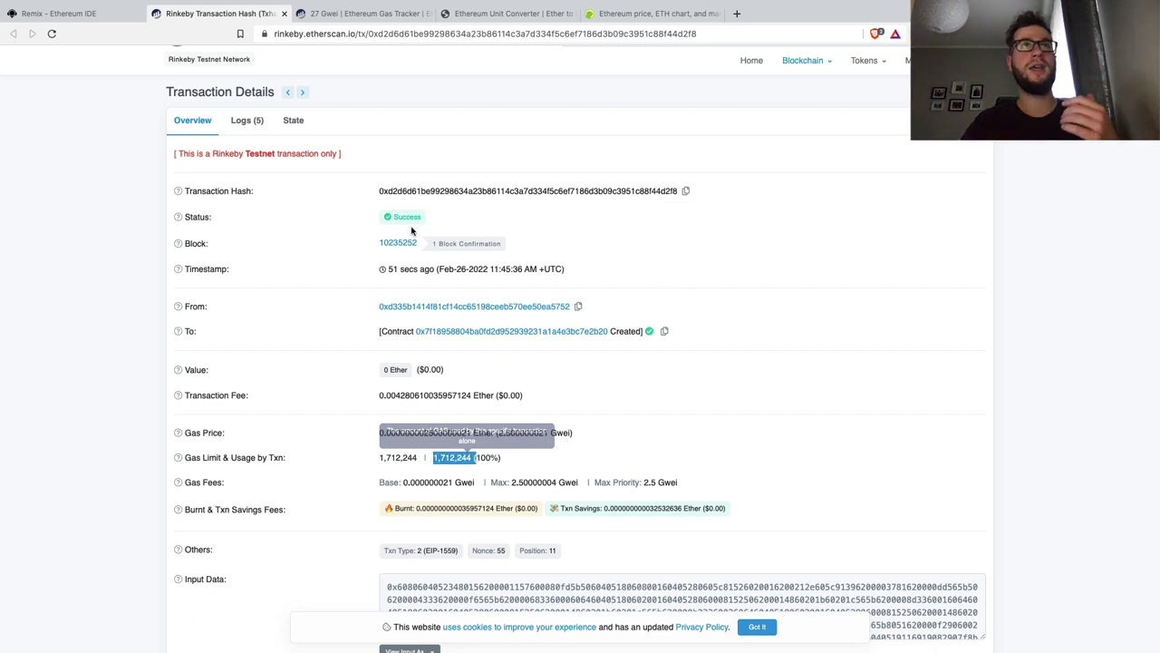
pyautogui.click(379, 15)
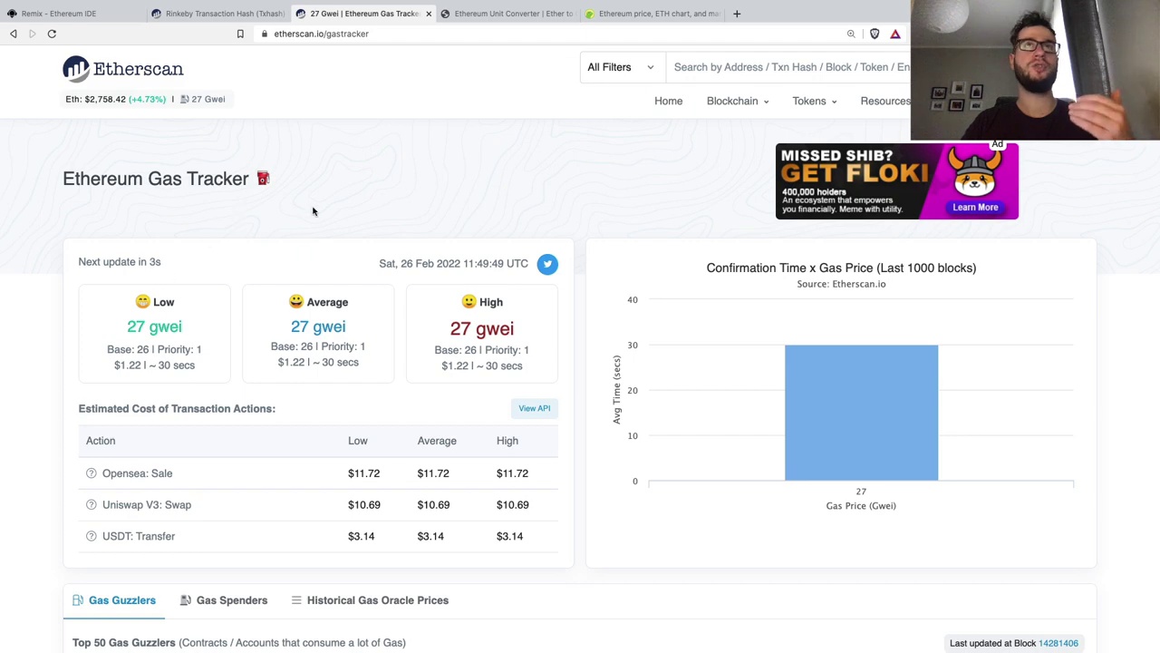
pyautogui.click(508, 15)
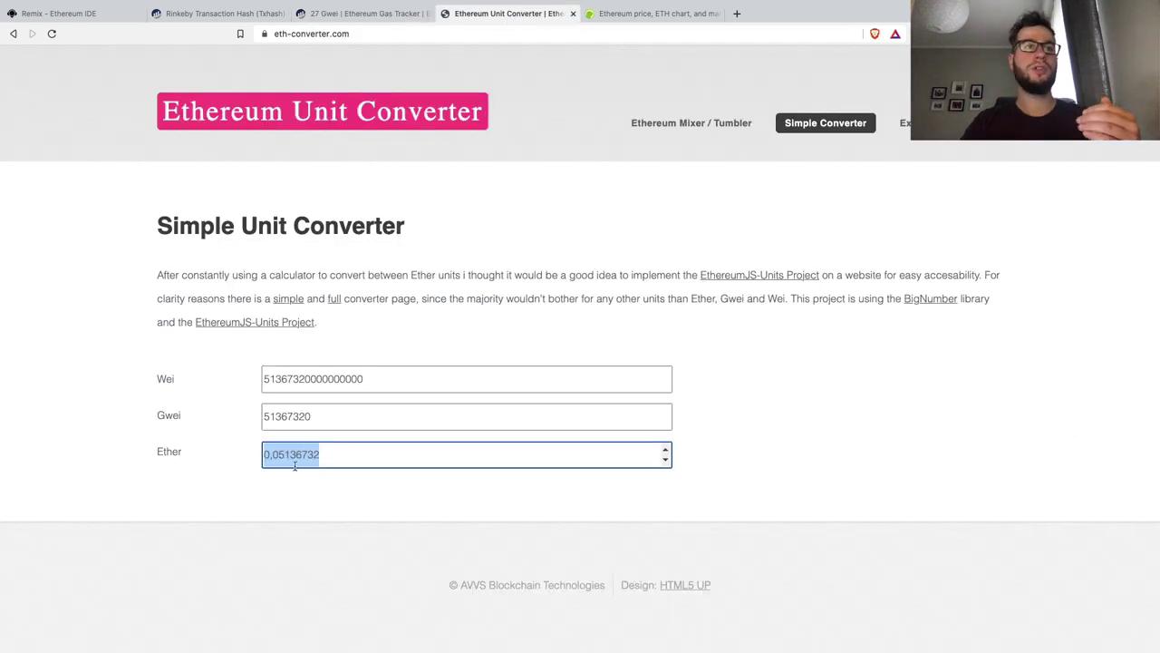
pyautogui.click(624, 13)
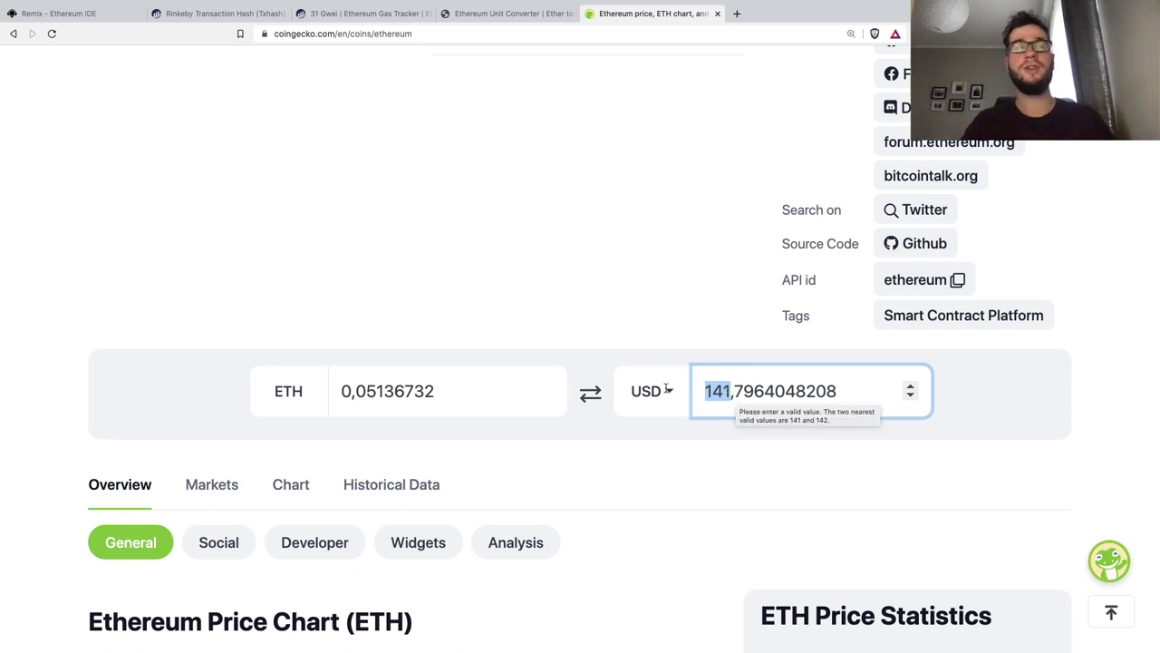
pyautogui.click(59, 13)
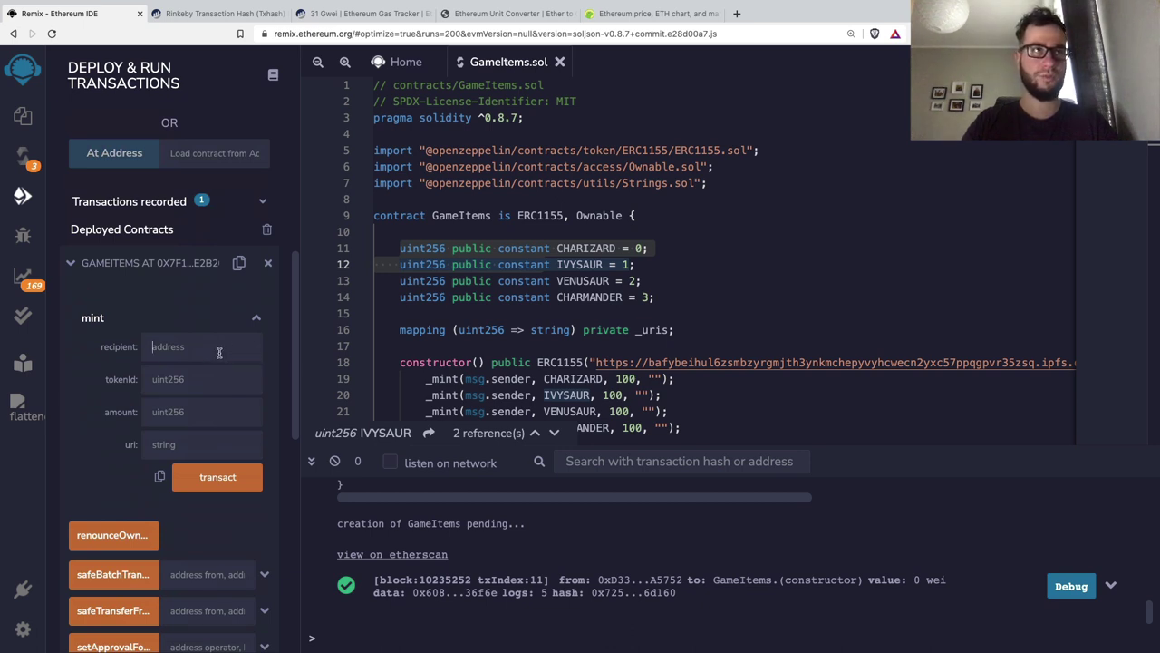
# Call mint with the pasted wallet address, tokenId 100, amount 1, uri test.com, and confirm in MetaMask
pyautogui.click(218, 352)
pyautogui.hotkey('ctrl', 'v')
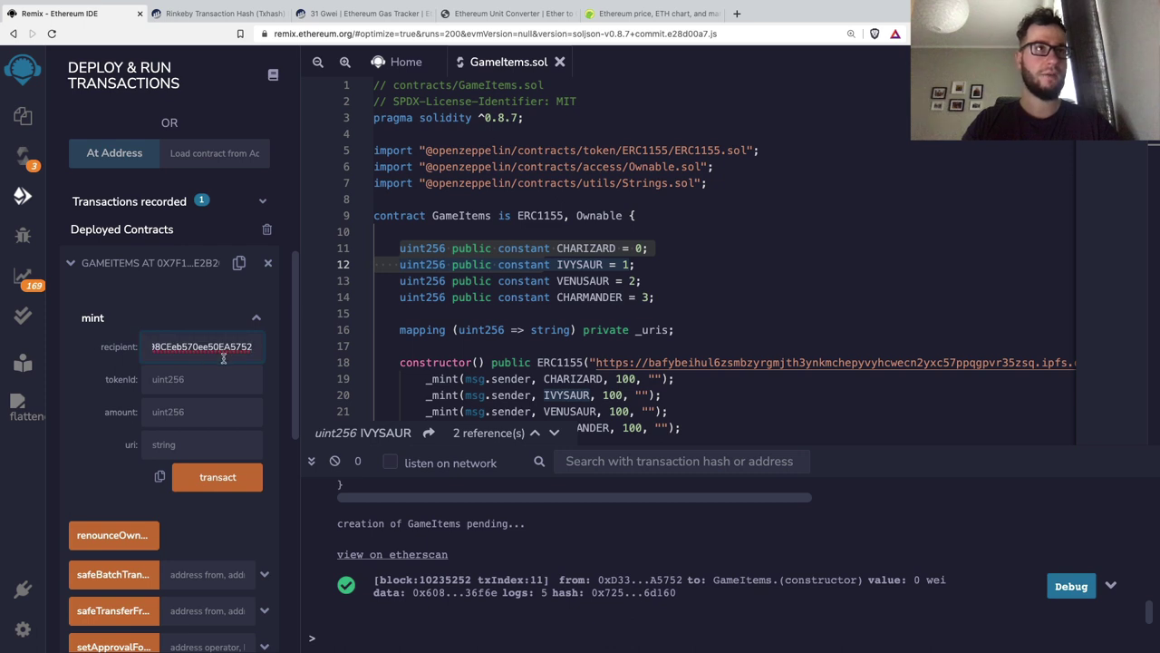
pyautogui.click(213, 379)
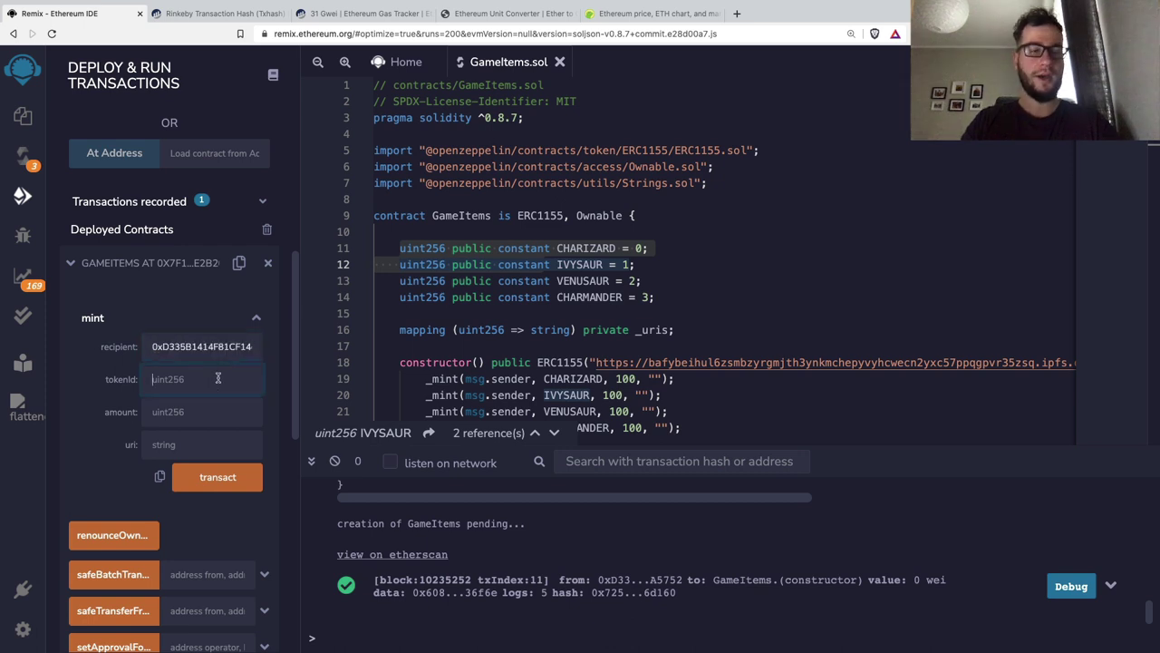
pyautogui.write('100')
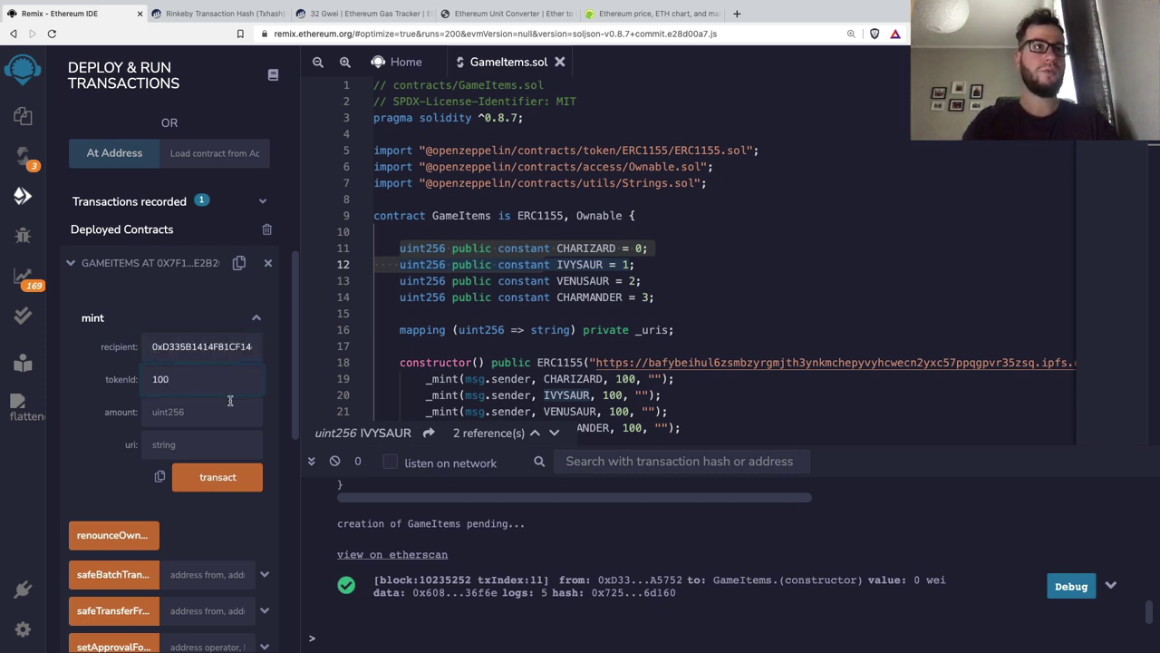
pyautogui.click(231, 412)
pyautogui.write('1')
pyautogui.click(234, 442)
pyautogui.write('test.com')
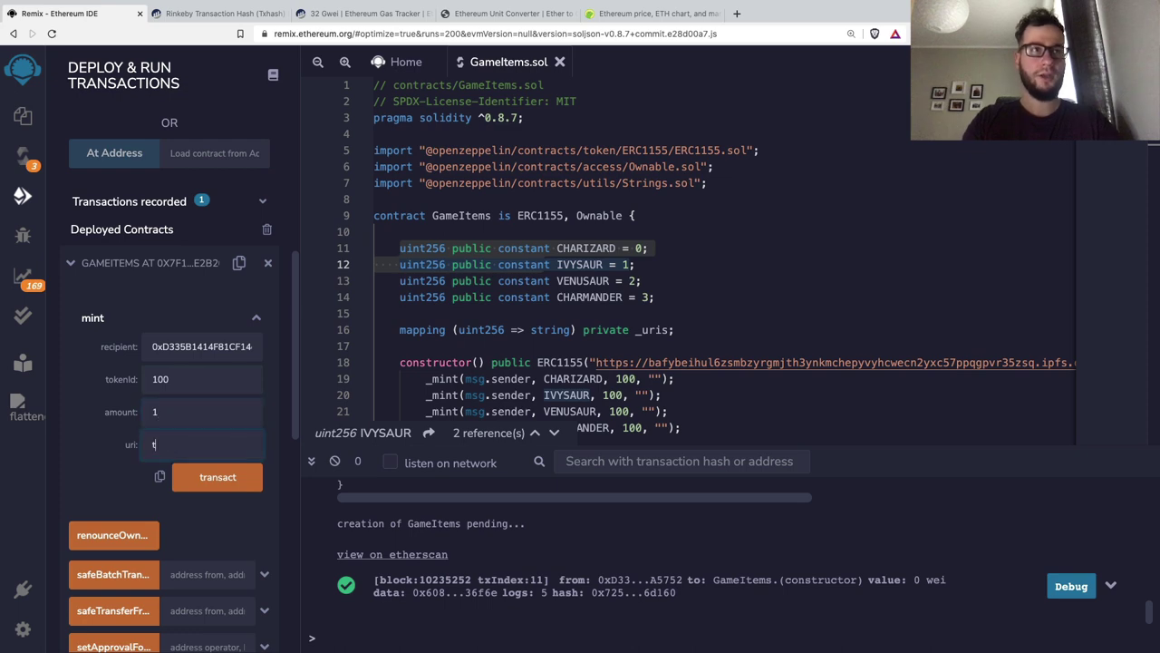
pyautogui.click(241, 480)
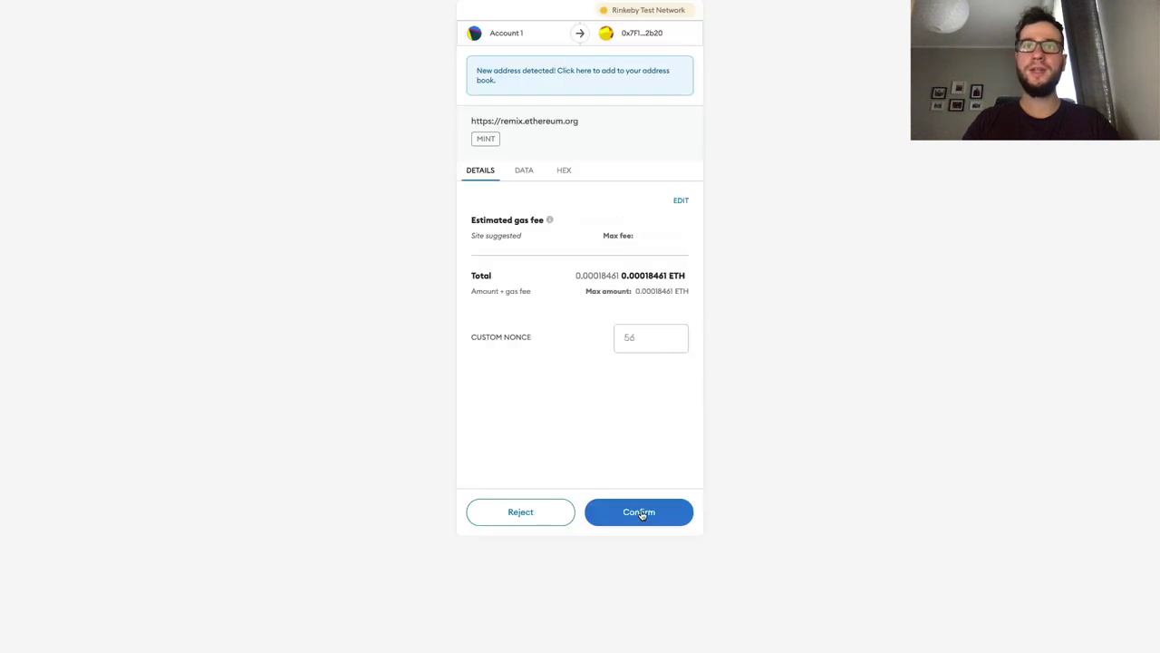
pyautogui.click(638, 511)
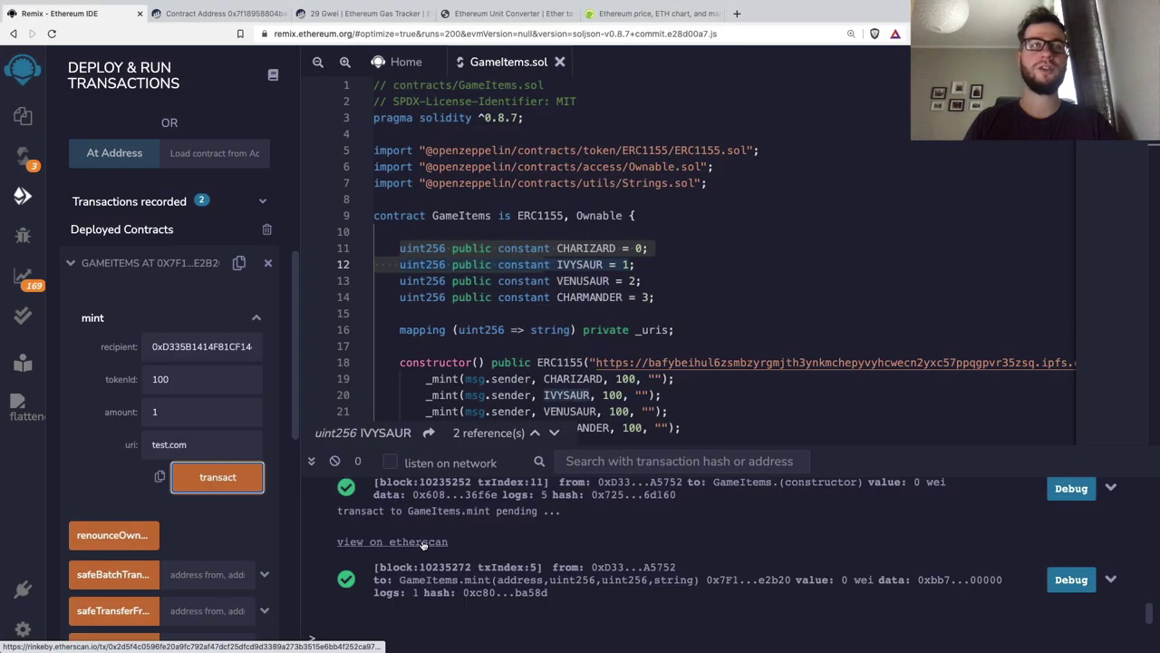
# Open the mint transaction on Etherscan and select its 73,843 gas used figure
pyautogui.click(423, 542)
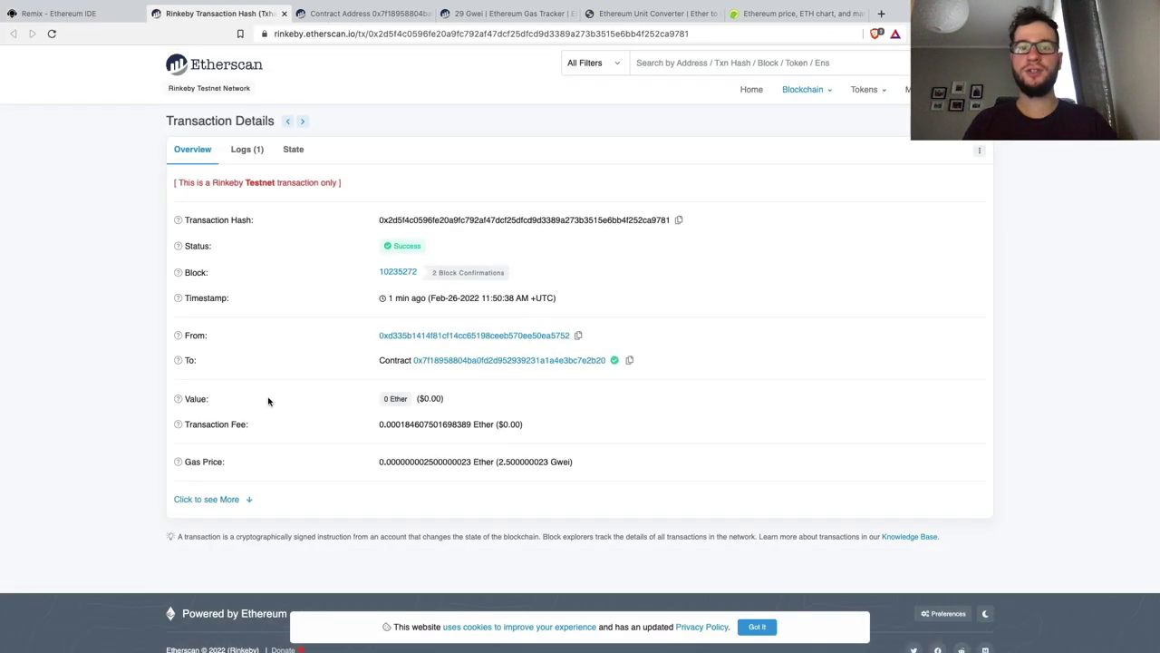
pyautogui.click(224, 500)
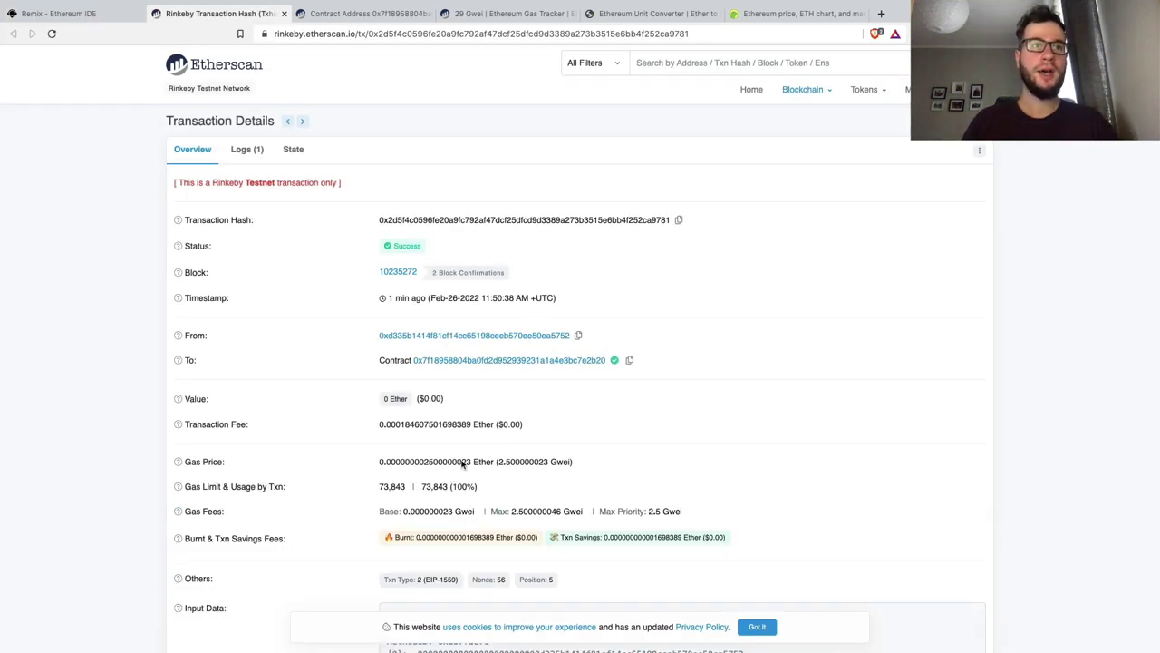
pyautogui.moveTo(424, 486)
pyautogui.moveTo(423, 486); pyautogui.dragTo(447, 480)
pyautogui.press('super+c')
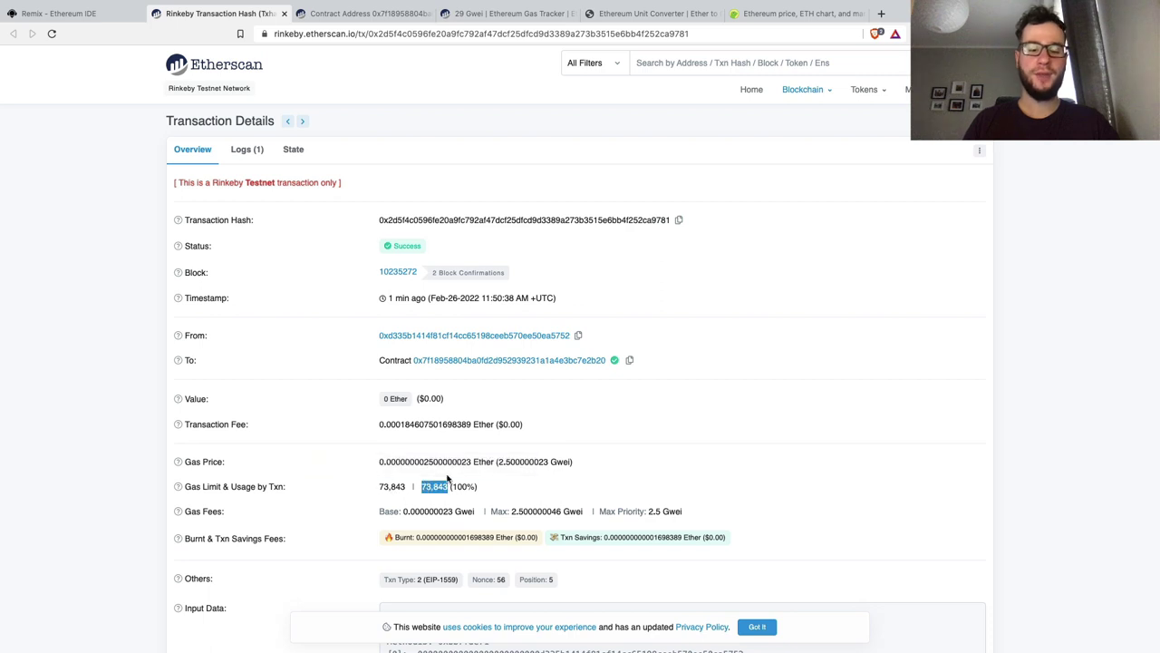
# Calculate 73843*29 in Spotlight to get 2 141 447 gwei
pyautogui.press('super+space')
pyautogui.press('super+v')
pyautogui.press('Left')
pyautogui.press('Left')
pyautogui.press('Left')
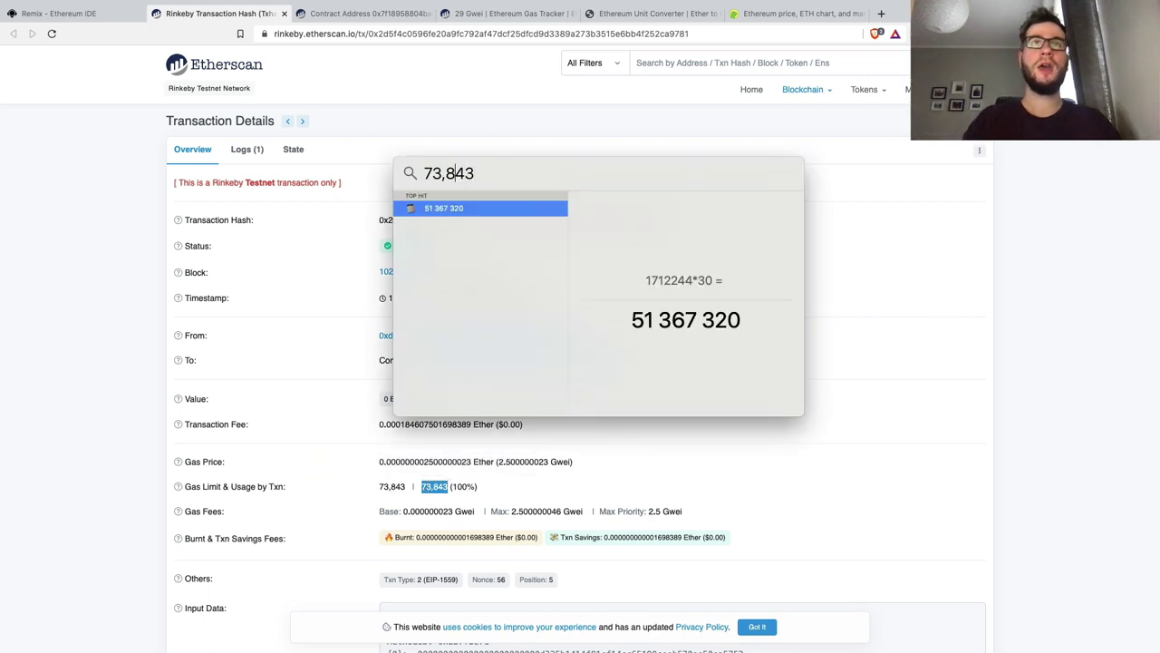
pyautogui.press('BackSpace')
pyautogui.press('Right')
pyautogui.press('Right')
pyautogui.press('Right')
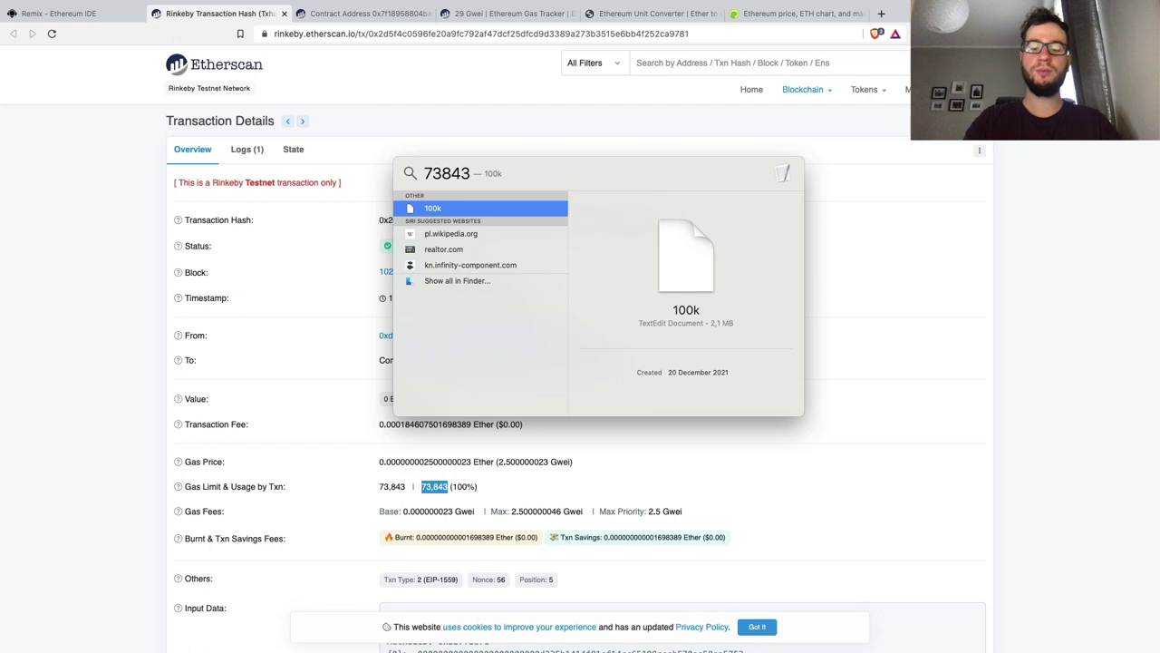
pyautogui.write('*29')
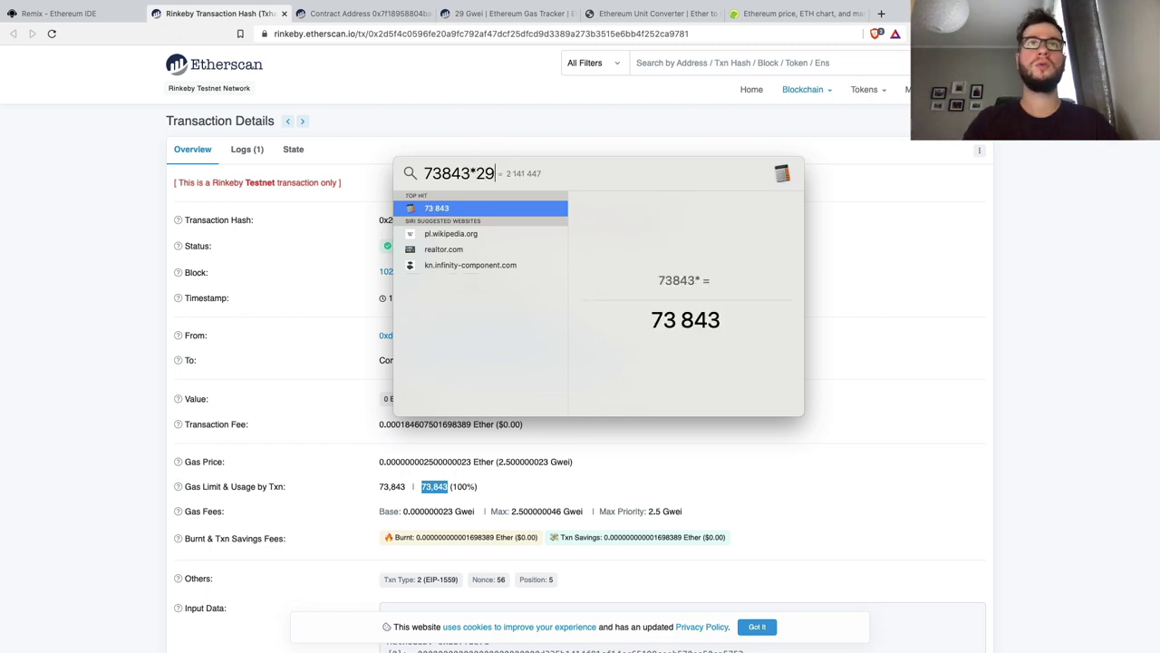
pyautogui.click(510, 18)
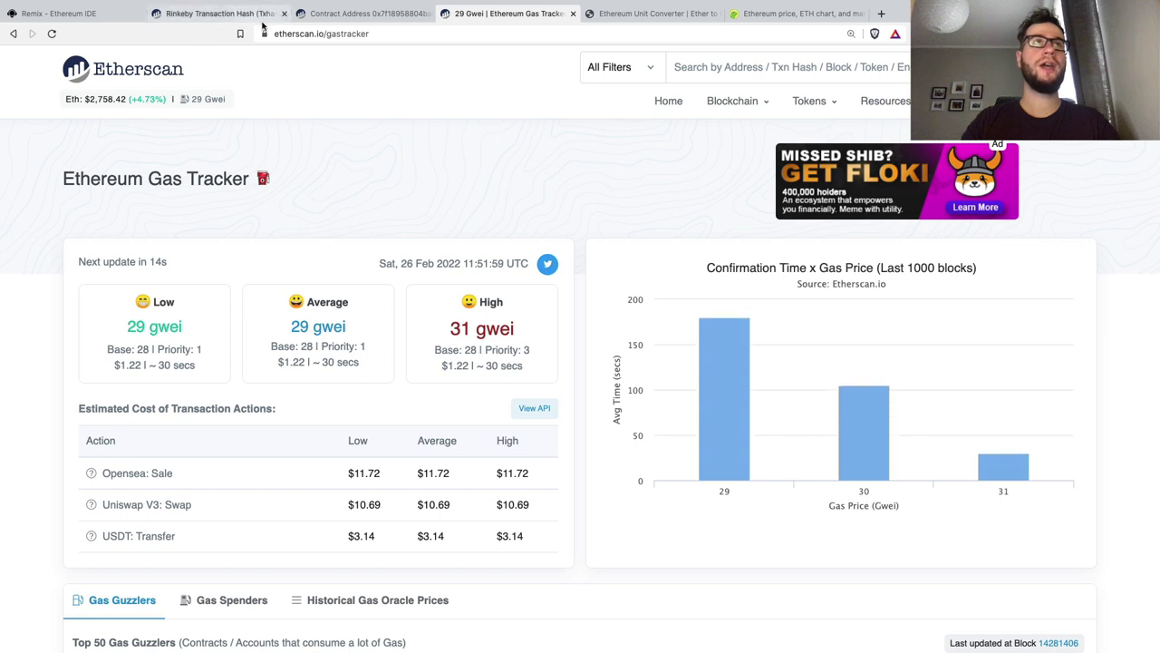
# Copy the 2 141 447 result and convert 2141447 gwei into 0,002141447 ether
pyautogui.press('super+space')
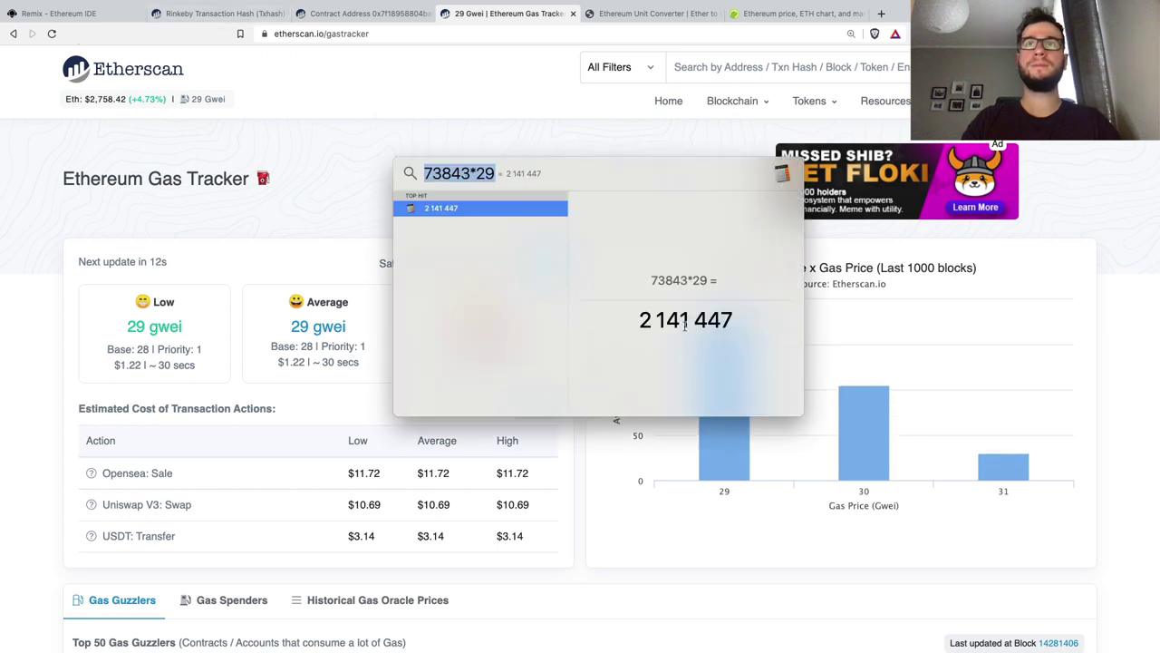
pyautogui.tripleClick(676, 319)
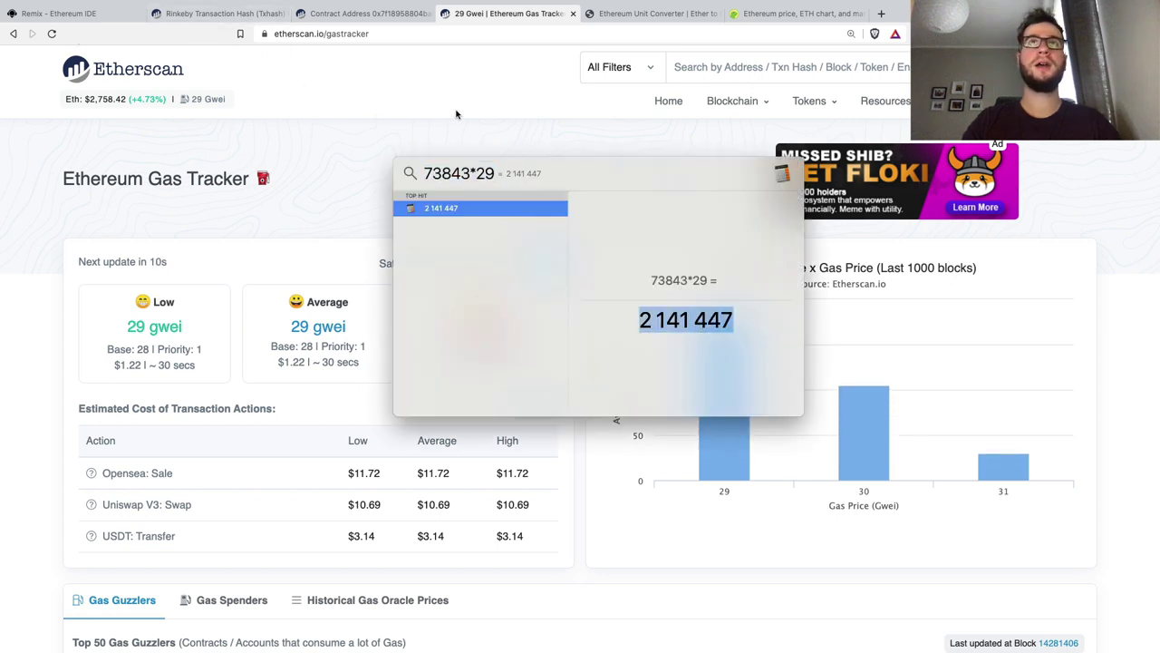
pyautogui.click(669, 17)
pyautogui.click(426, 419)
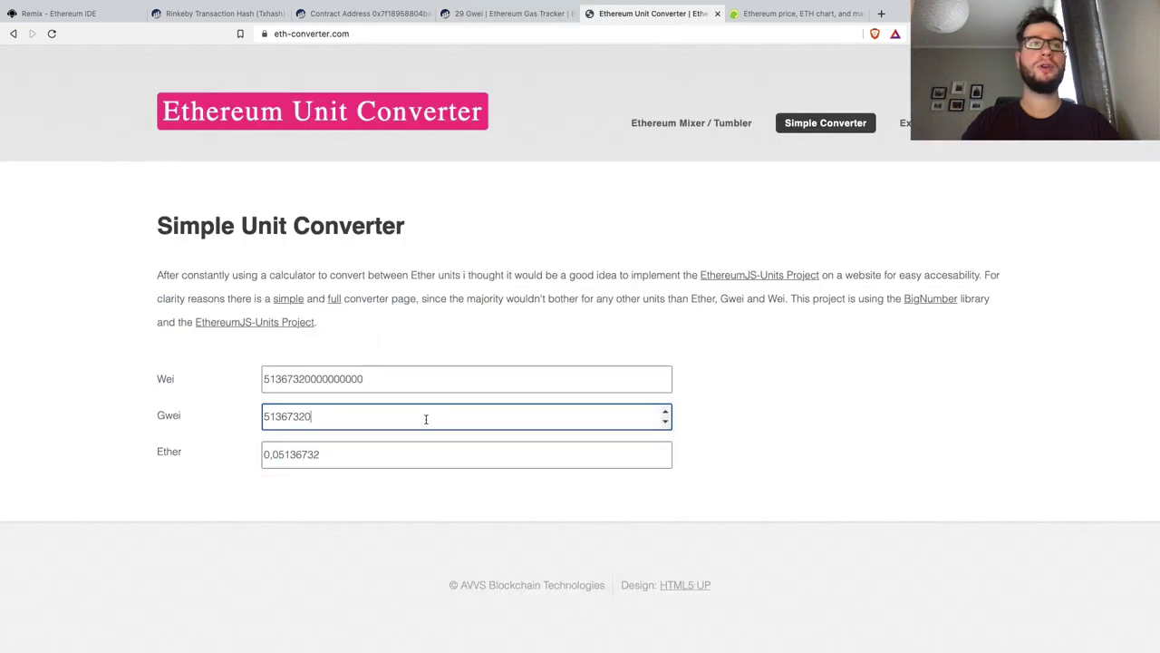
pyautogui.press('super+a')
pyautogui.write('2141447')
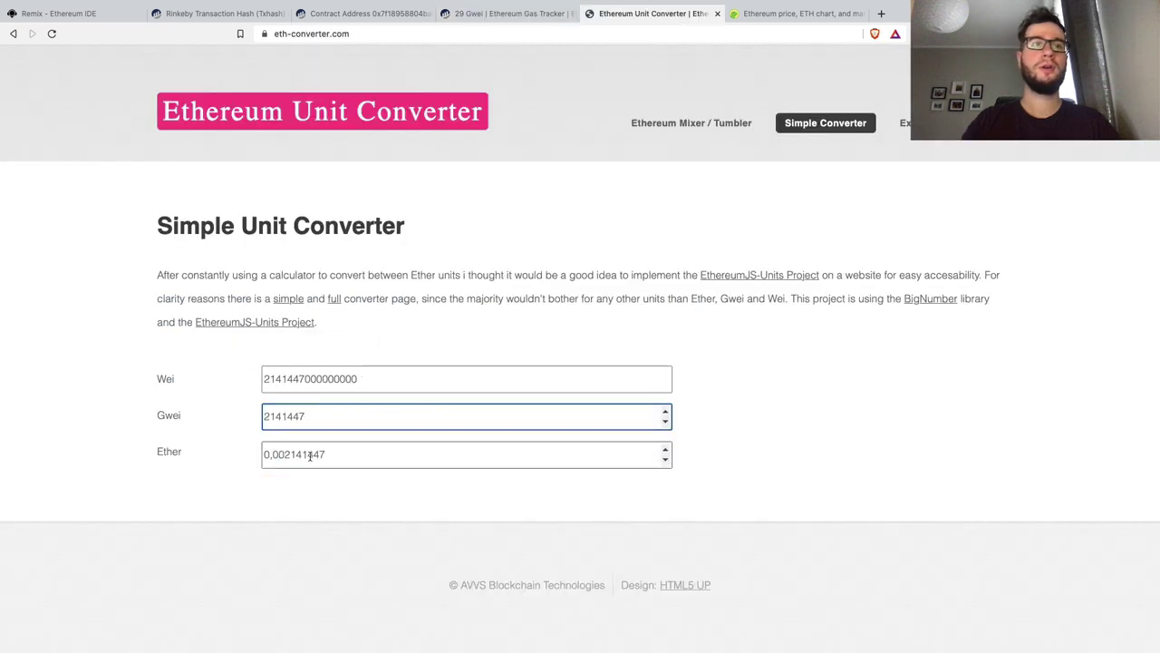
pyautogui.click(310, 456)
pyautogui.press('super+a')
pyautogui.press('super+c')
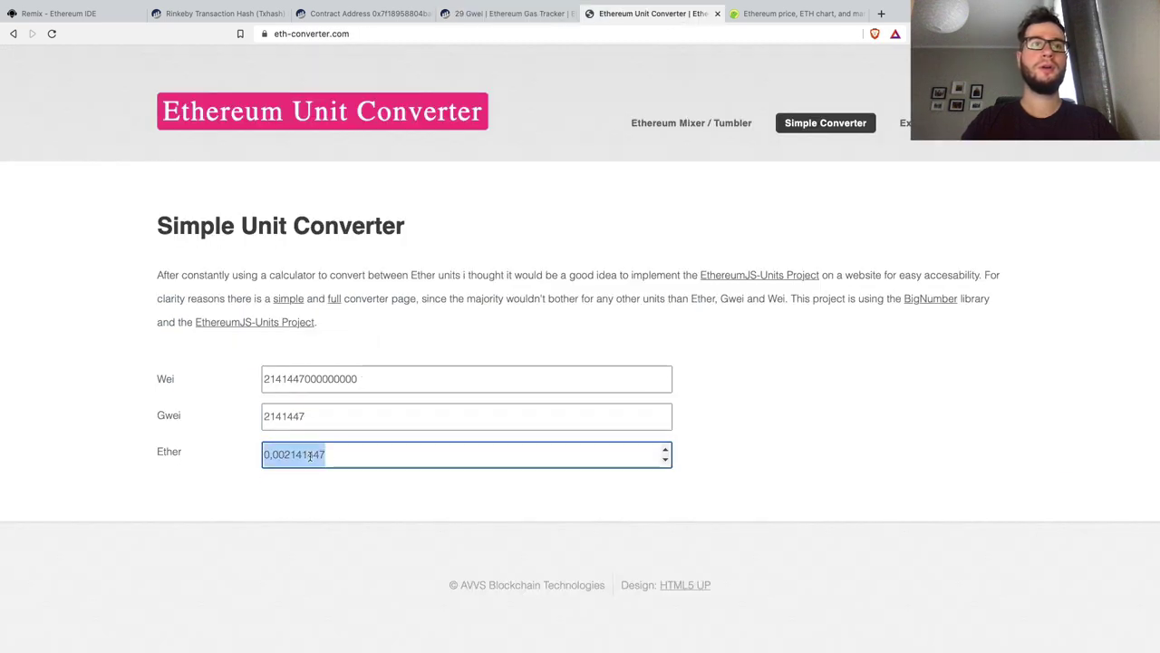
# Enter the mint cost of 0,002141447 ETH in CoinGecko's converter to read about 5,91 USD
pyautogui.click(775, 16)
pyautogui.click(460, 391)
pyautogui.press('super+a')
pyautogui.press('super+v')
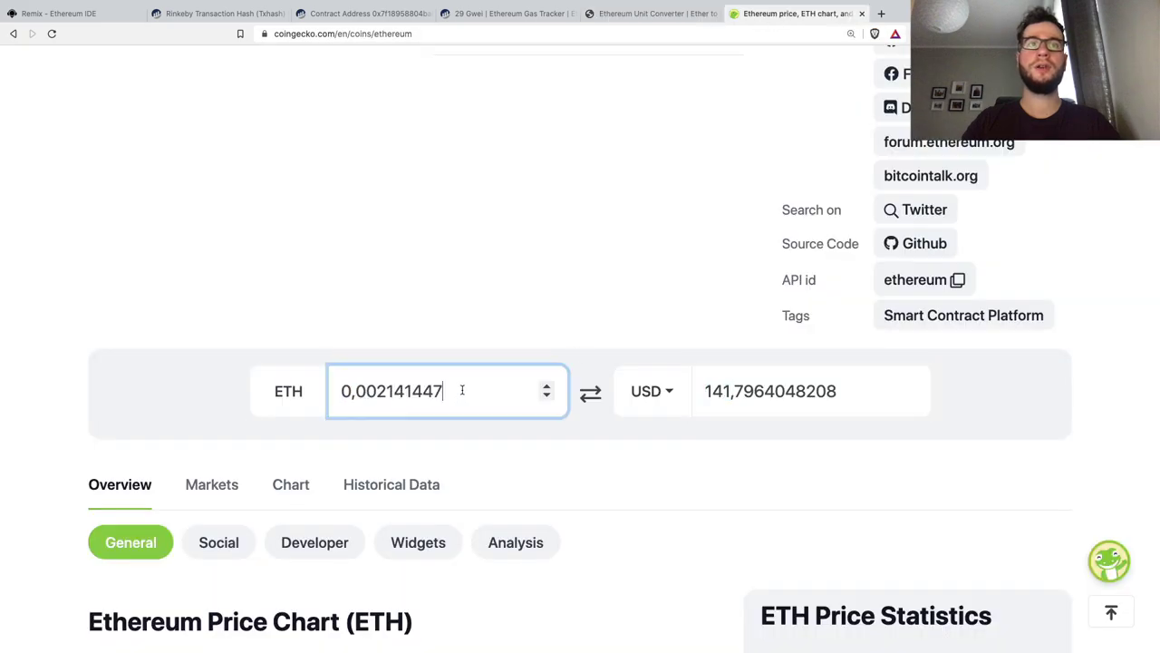